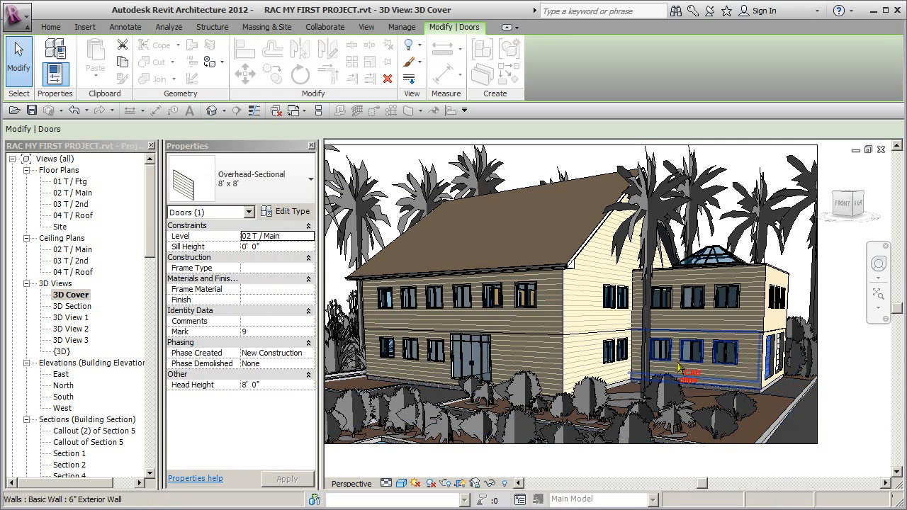
Step: Open the default 3D view and examine the two-storey wing with the garage doors
left_click(209, 113)
middle_click_drag(689, 382, 656, 366)
scroll(656, 364, "down", 2)
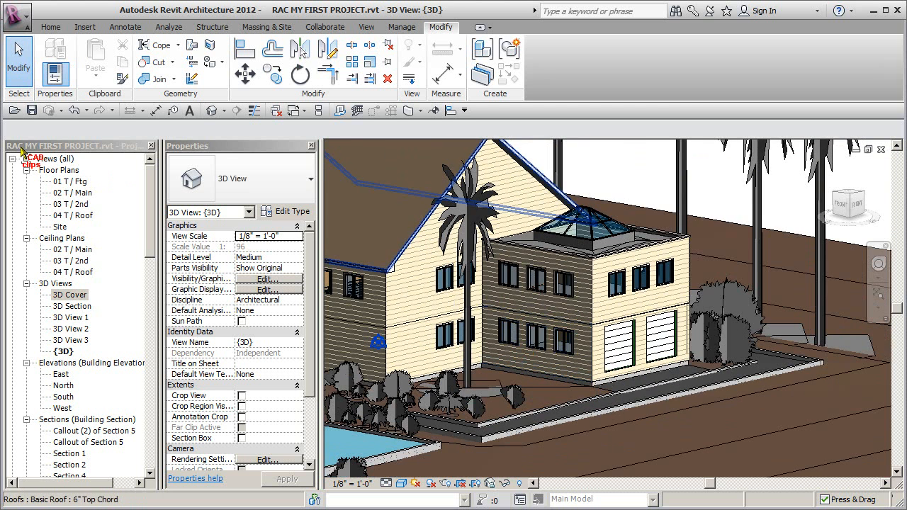
Step: Open Section 4 from its marker in the 02 T / Main floor plan and focus on the main floor near grid 2
double_click(72, 195)
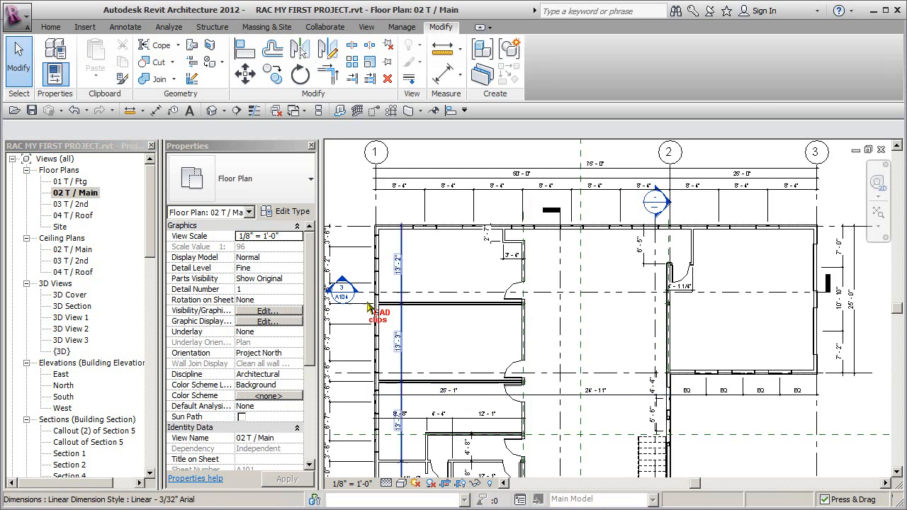
double_click(340, 291)
scroll(592, 357, "down", 1)
middle_click_drag(593, 357, 649, 360)
scroll(649, 366, "up", 1)
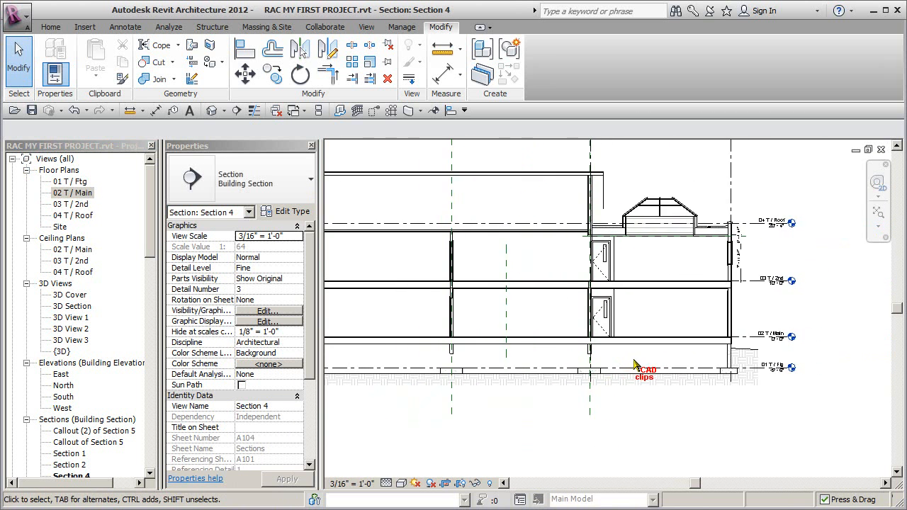
scroll(641, 309, "up", 1)
scroll(504, 342, "up", 1)
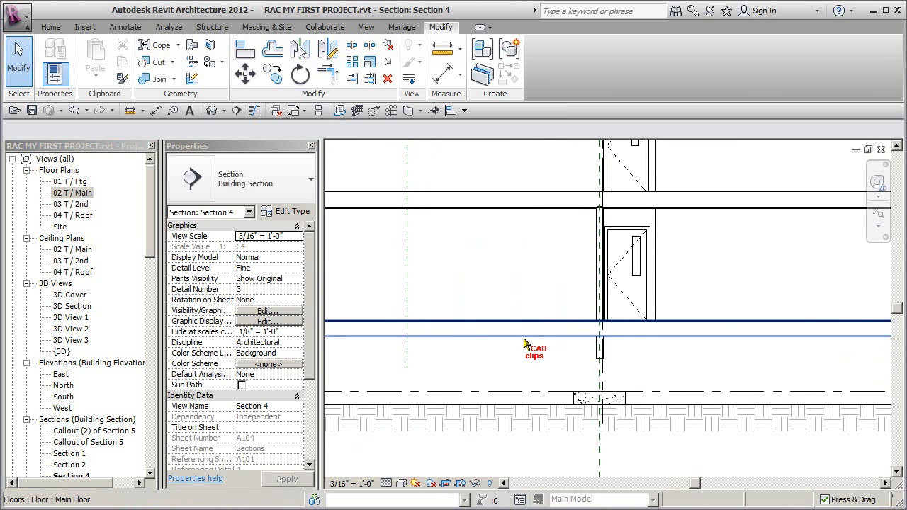
middle_click_drag(627, 351, 525, 345)
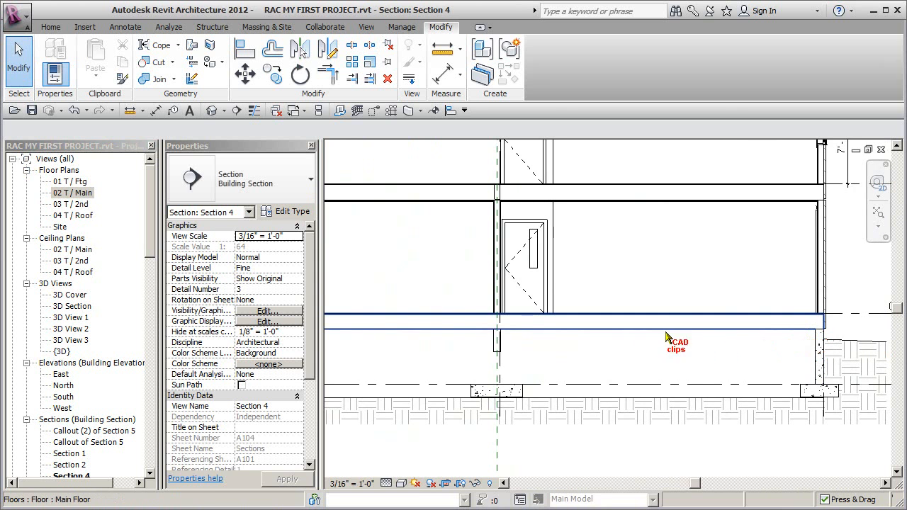
Step: Delete the 6.75x21 glulam beam below the main floor at grid 2
left_click(499, 347)
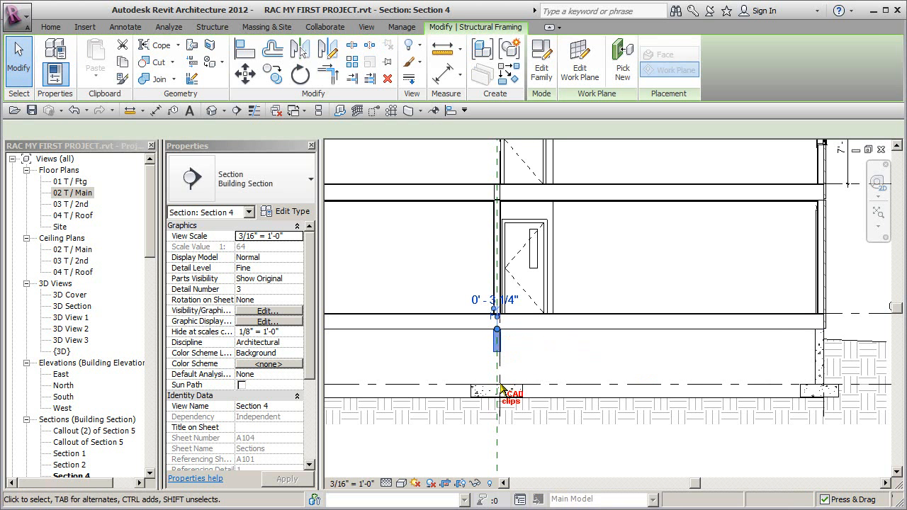
key("Escape")
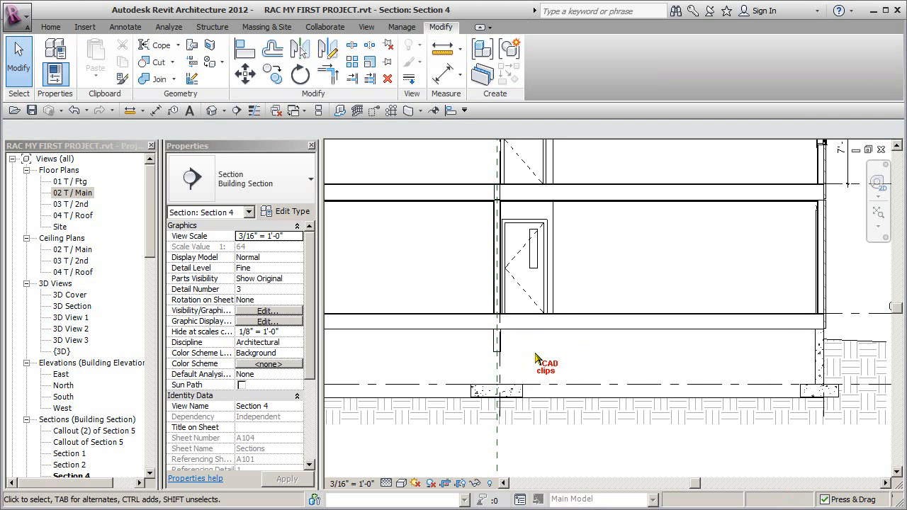
left_click(497, 350)
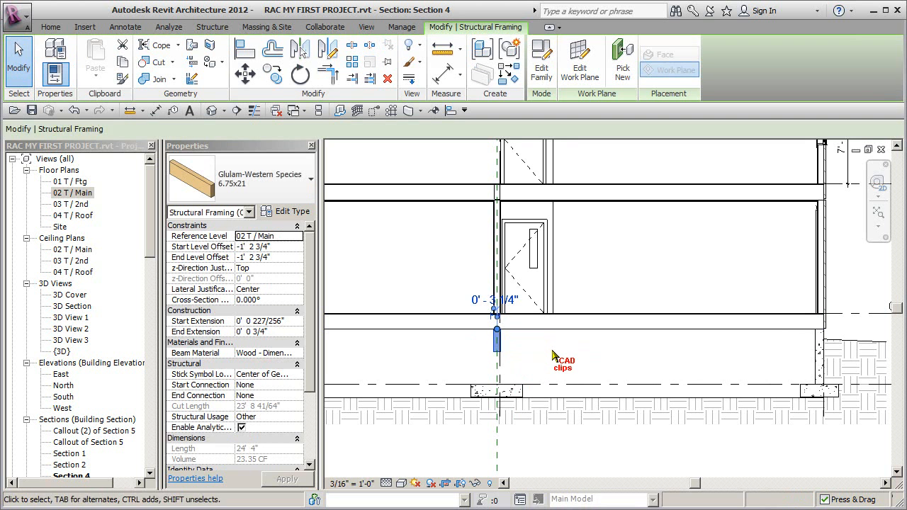
key("Escape")
left_click(552, 351)
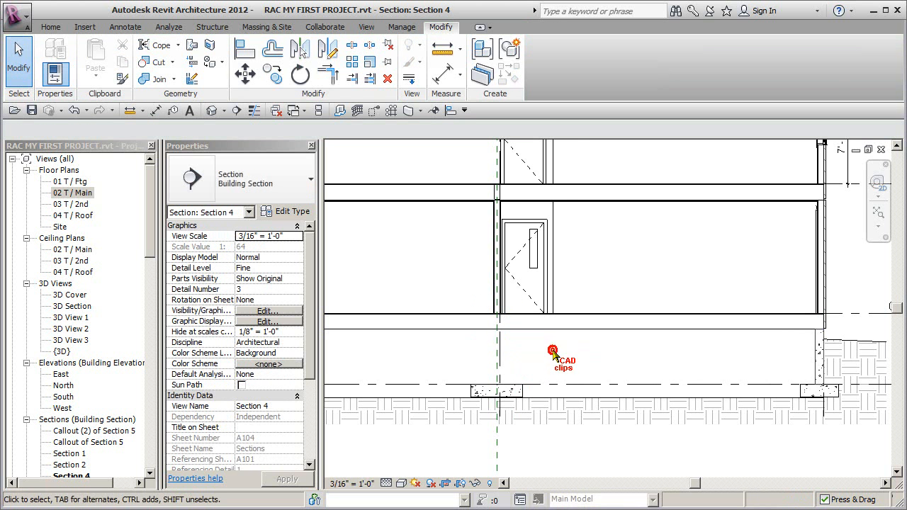
Step: Open the Main Floor's boundary sketch for editing in the 02 T / Main floor plan
left_click(560, 326)
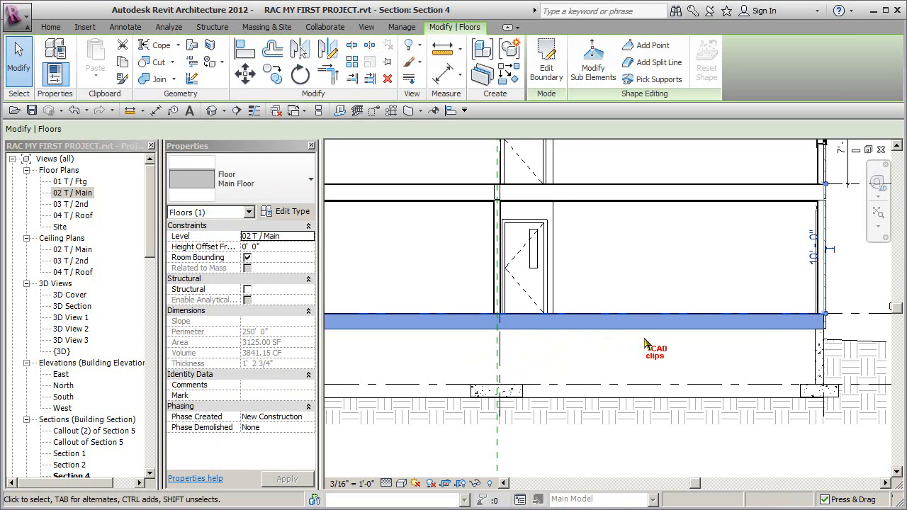
scroll(519, 374, "up", 2)
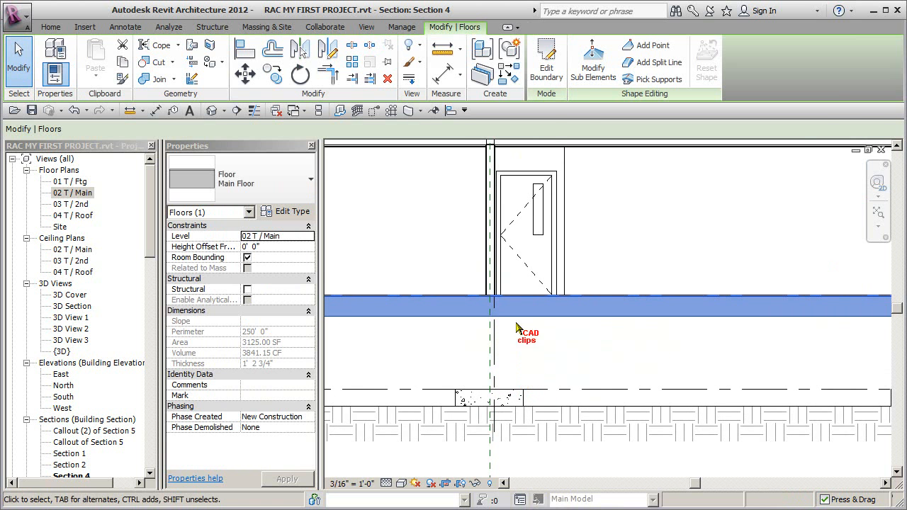
left_click(548, 66)
double_click(414, 156)
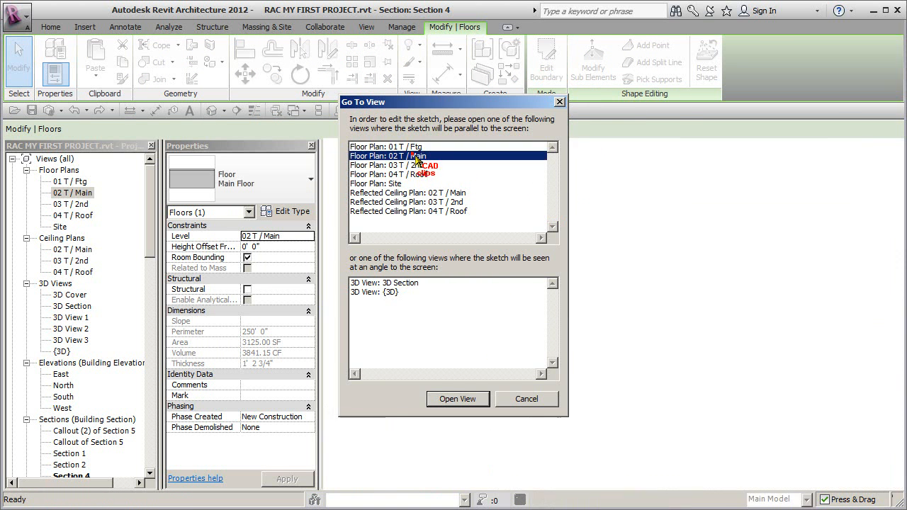
middle_click_drag(709, 313, 647, 314)
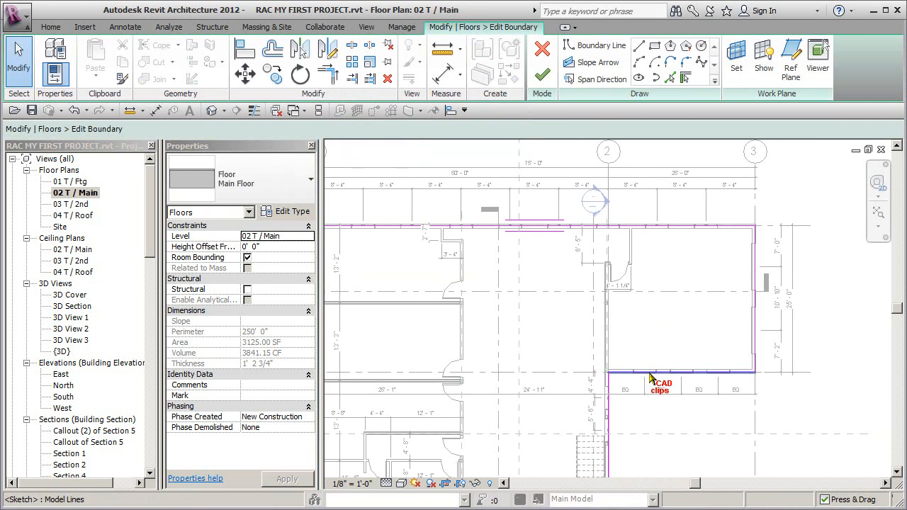
Step: Delete the wing's south and east floor boundary lines, and undo the deletion of the north boundary line
left_click(650, 373)
key("Escape")
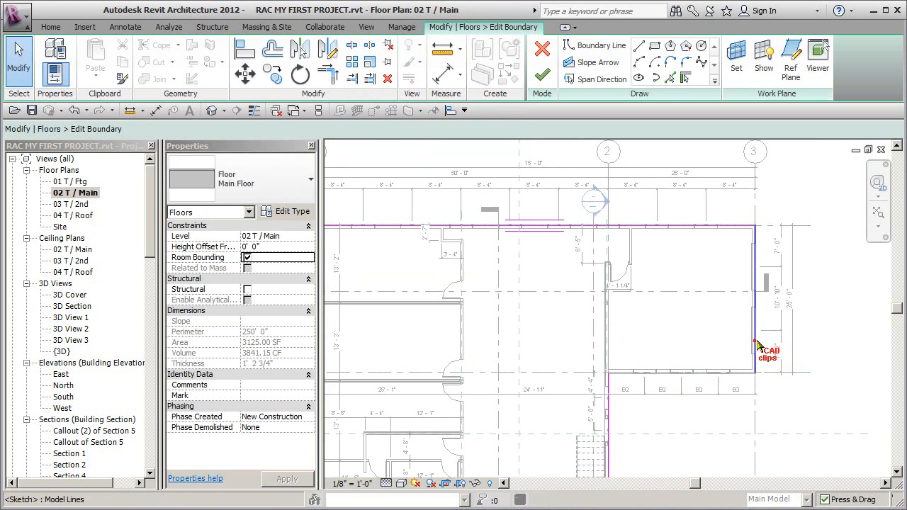
left_click(751, 228)
key("Escape")
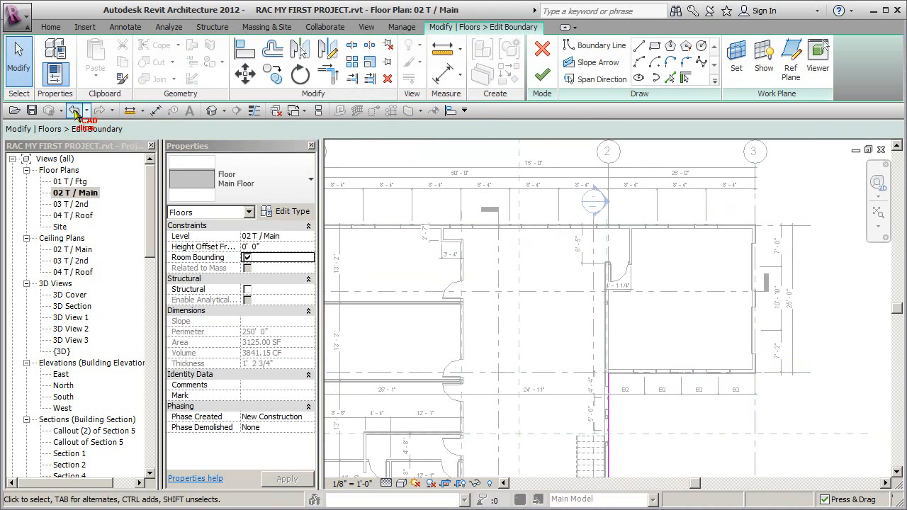
left_click(74, 111)
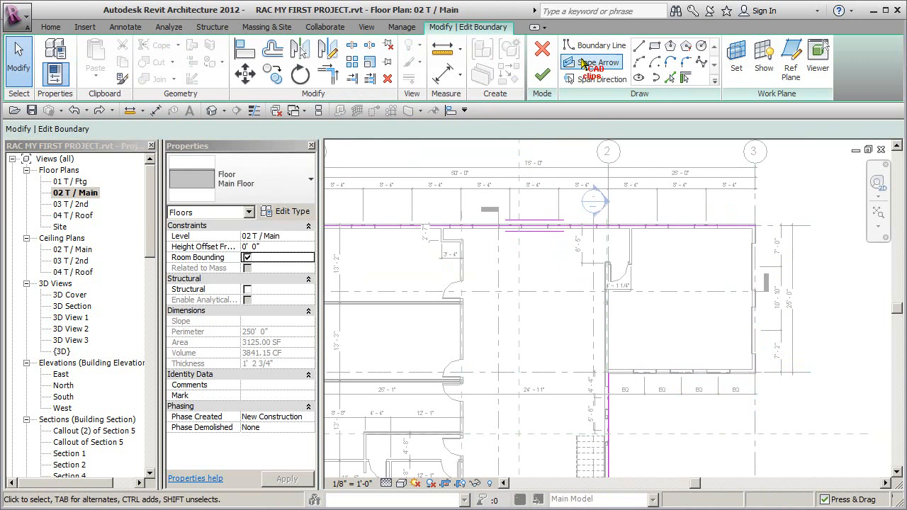
Step: Trim the north floor boundary line to a corner with the boundary line along grid 2
key("t")
key("r")
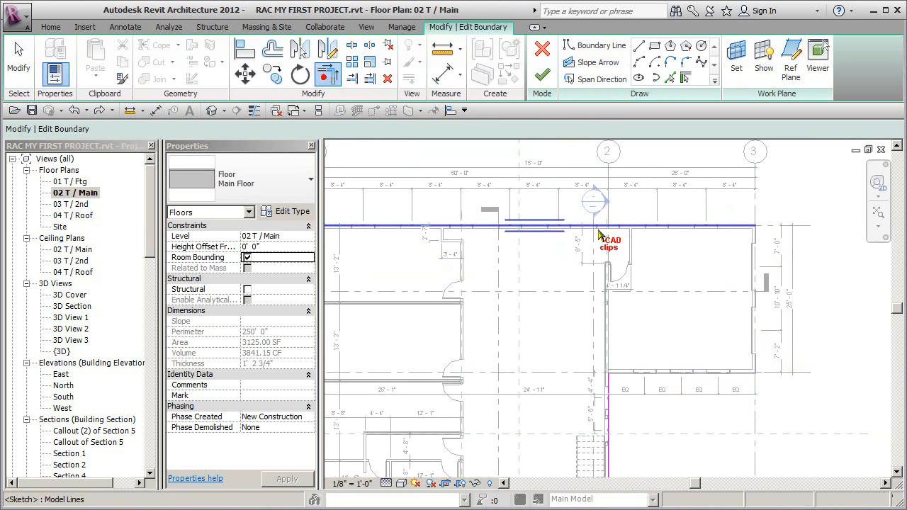
left_click(529, 227)
left_click(607, 361)
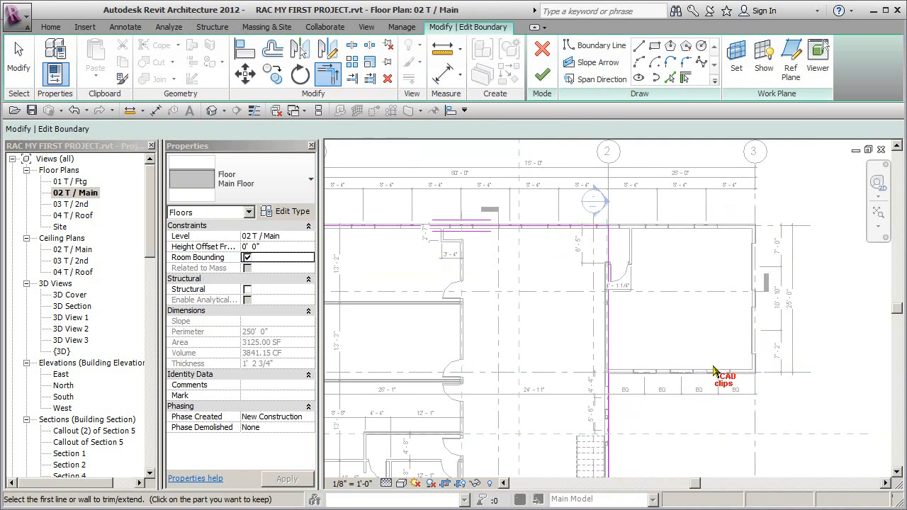
Step: Finish the floor boundary edit and detach the walls from the floor targets they no longer meet
scroll(671, 361, "down", 3)
key("Escape")
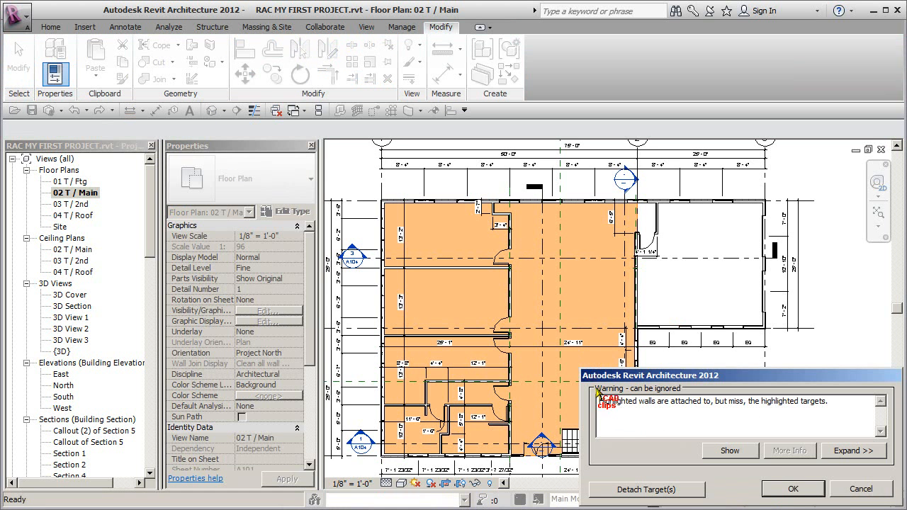
left_click(667, 489)
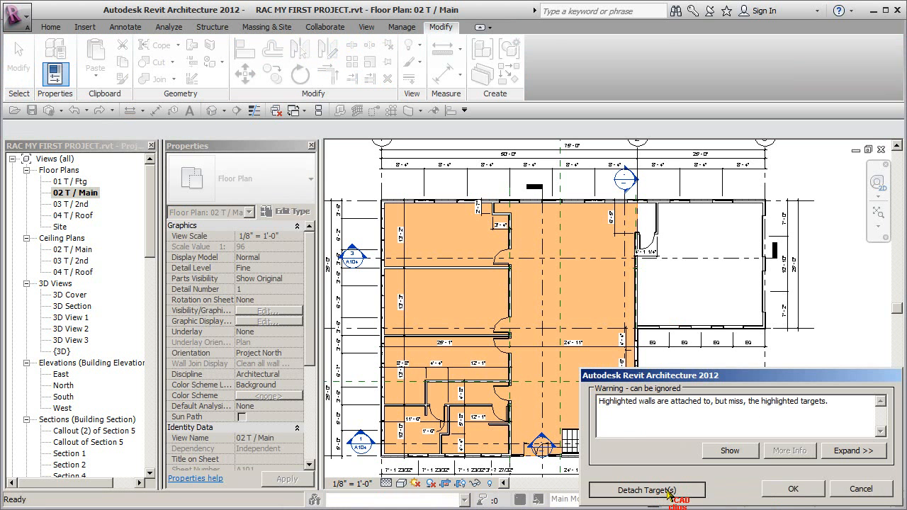
left_click(685, 280)
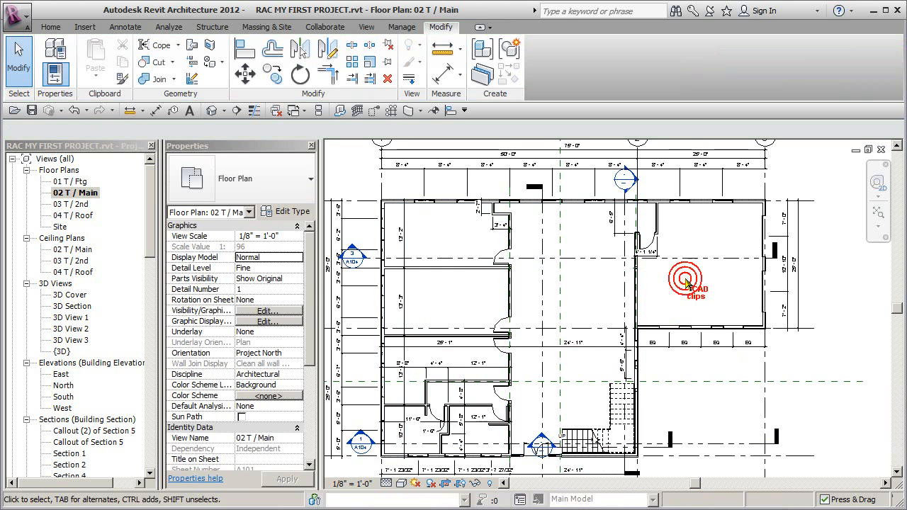
Step: Return to Section 4 and examine the foundation wall and footings below the shortened main floor
double_click(352, 256)
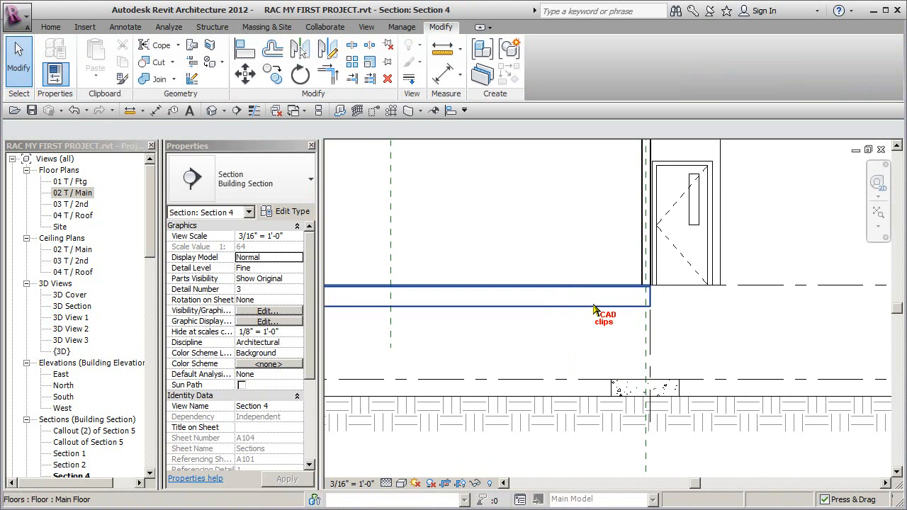
scroll(596, 309, "down", 2)
middle_click_drag(590, 318, 765, 319)
scroll(759, 319, "down", 1)
middle_click_drag(506, 323, 680, 324)
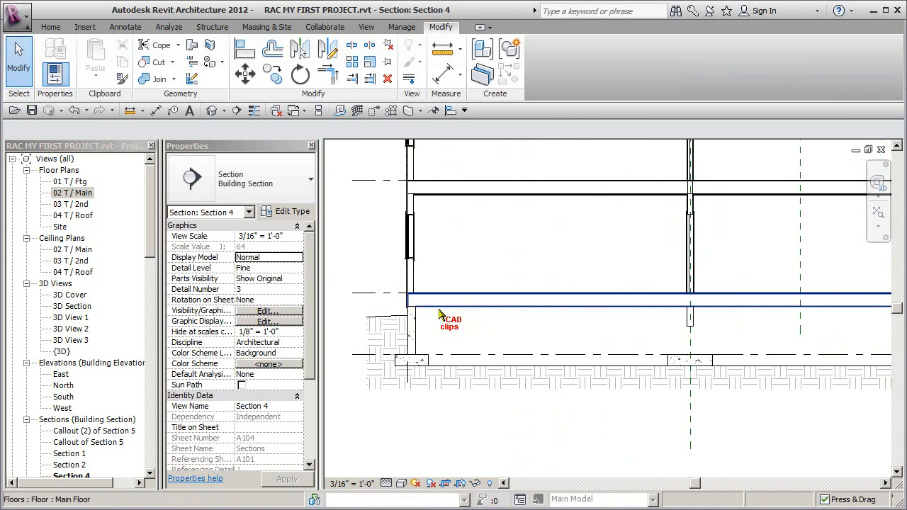
scroll(466, 332, "down", 2)
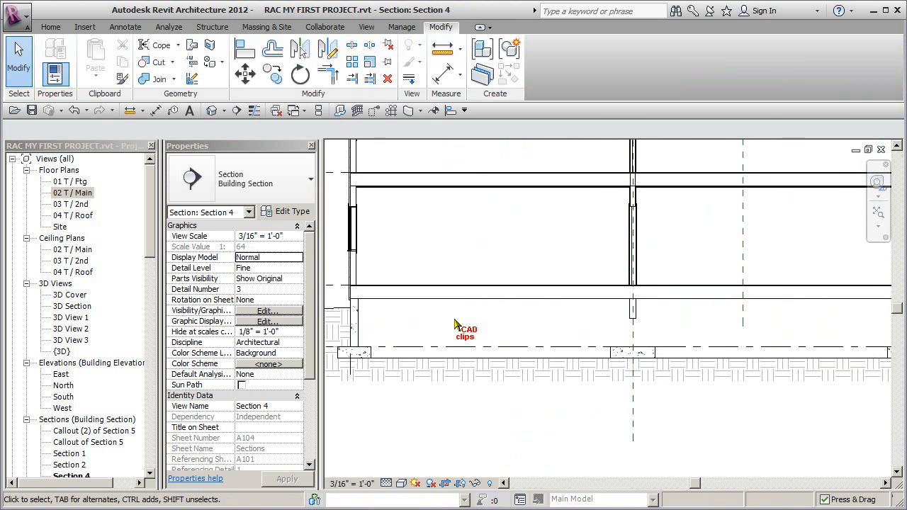
middle_click_drag(463, 330, 452, 323)
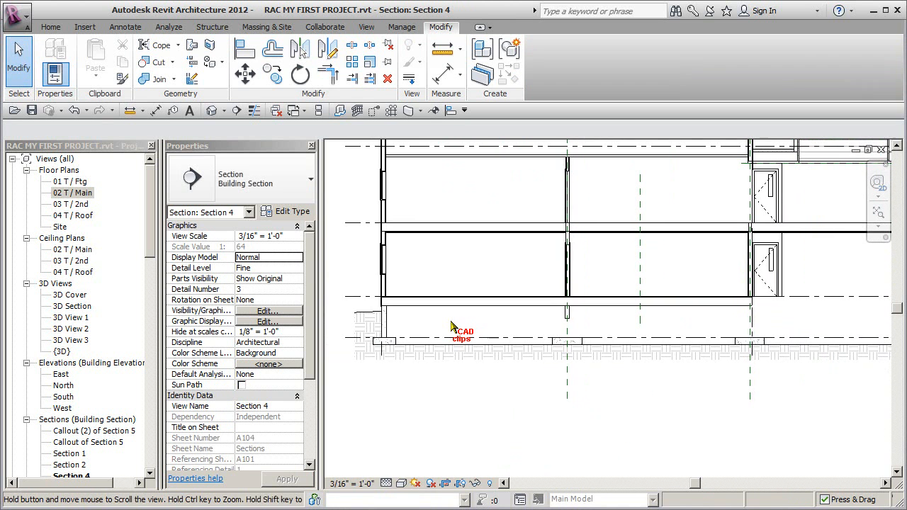
Step: Try mirroring a copy of the 8" foundation wall about the middle reference plane, and undo the copy
left_click(398, 328)
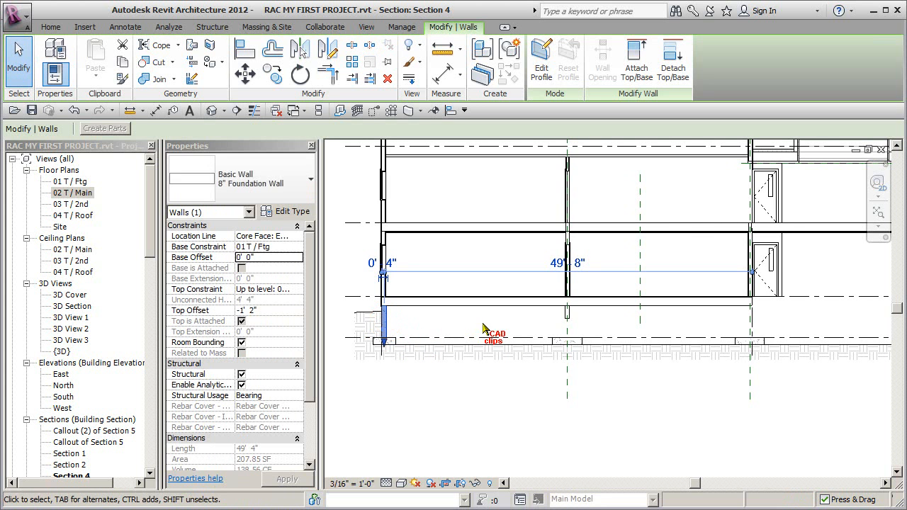
middle_click_drag(491, 324, 468, 334)
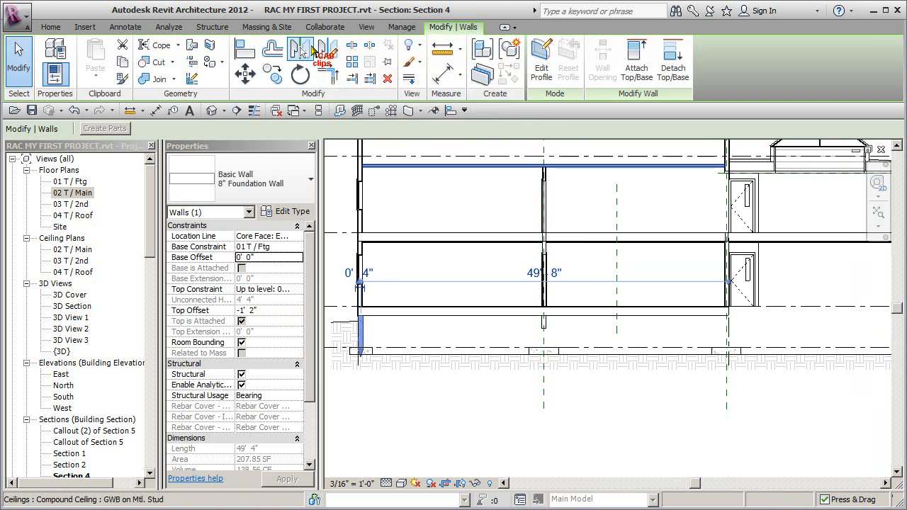
left_click(328, 73)
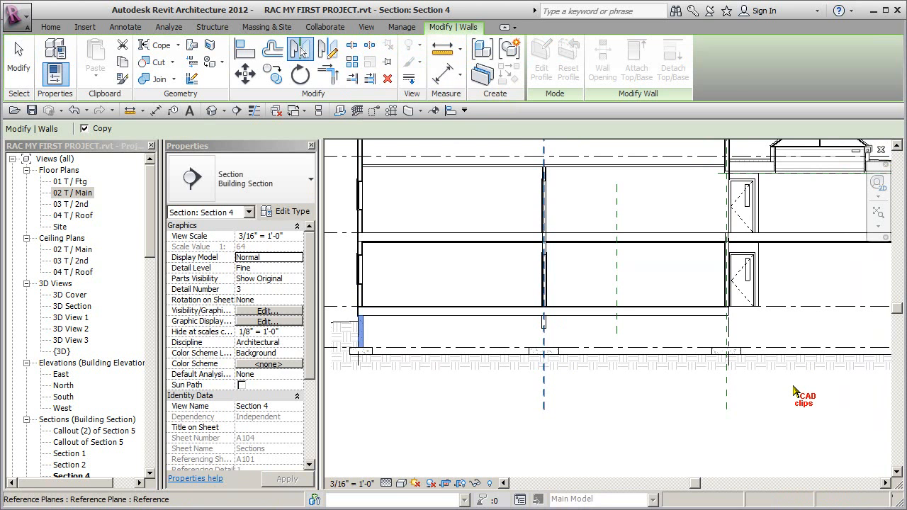
left_click(793, 391)
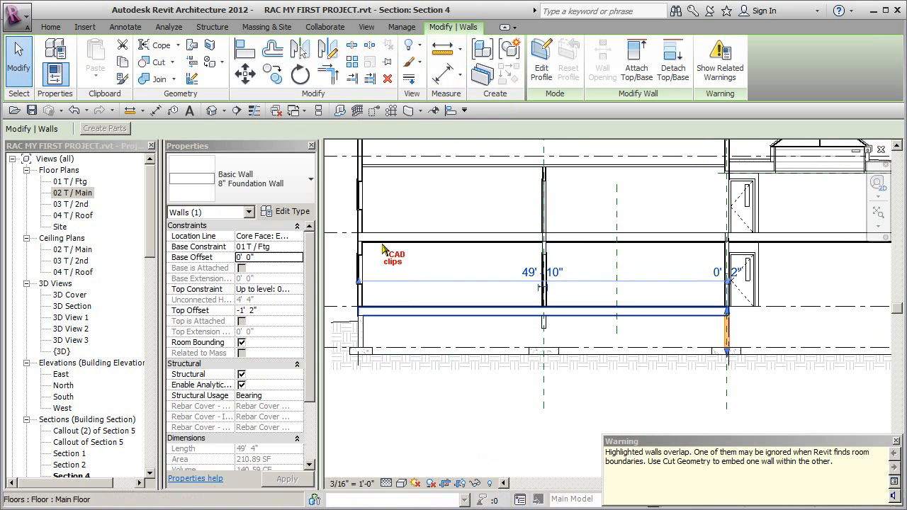
left_click(74, 111)
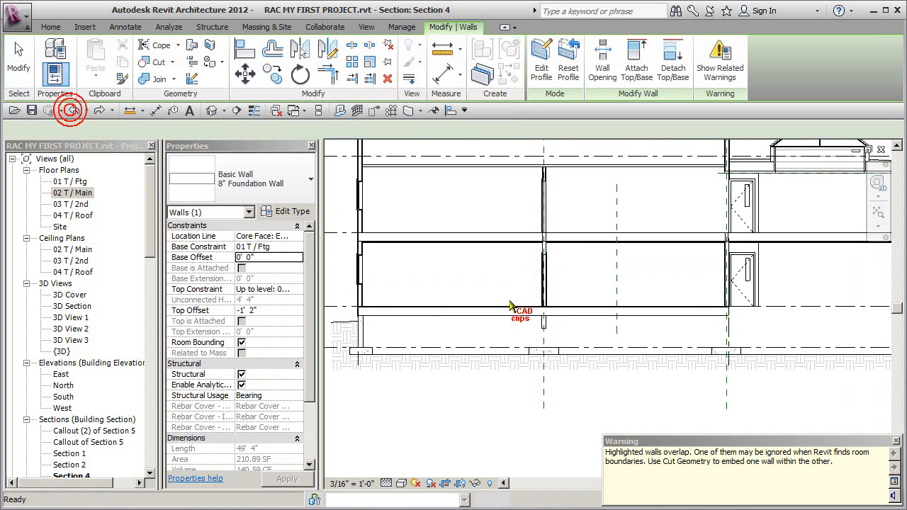
left_click(896, 442)
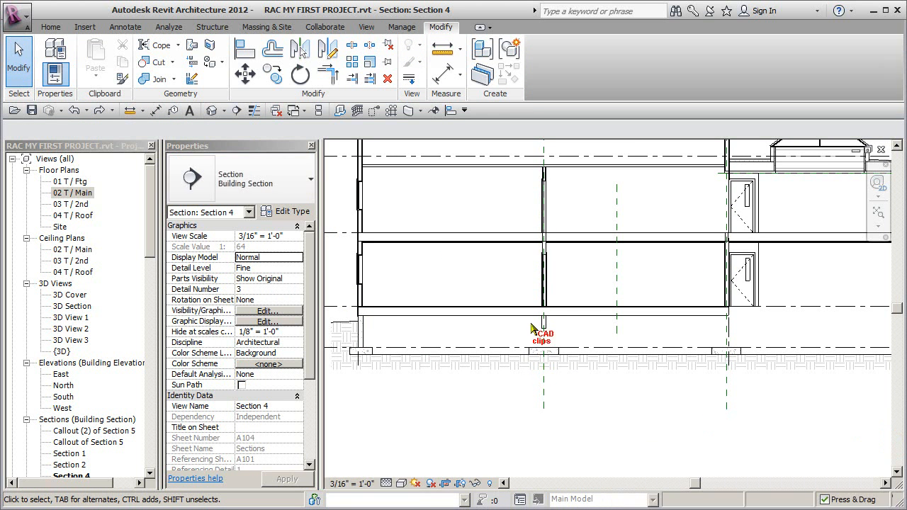
Step: Delete the 48" x 48" x 12" rectangular footing on grid 2 in the 01 T / Ftg floor plan
double_click(78, 182)
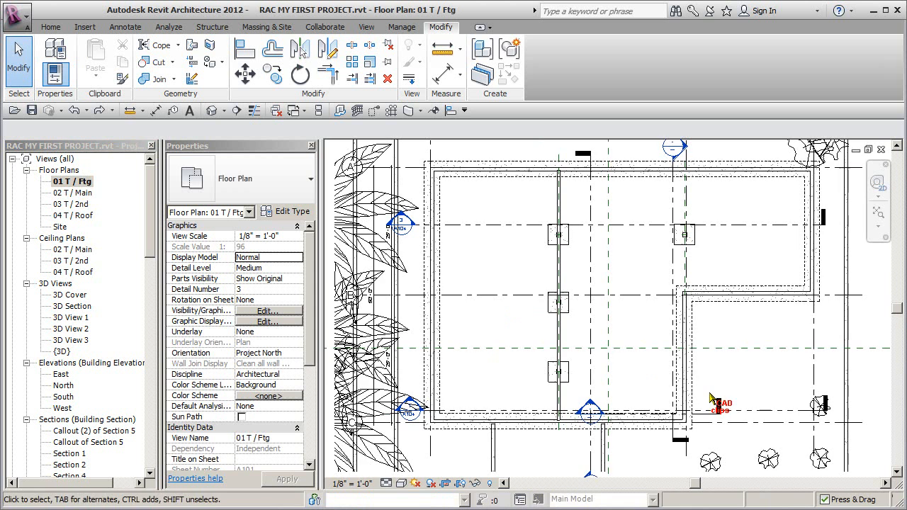
middle_click_drag(704, 273, 684, 324)
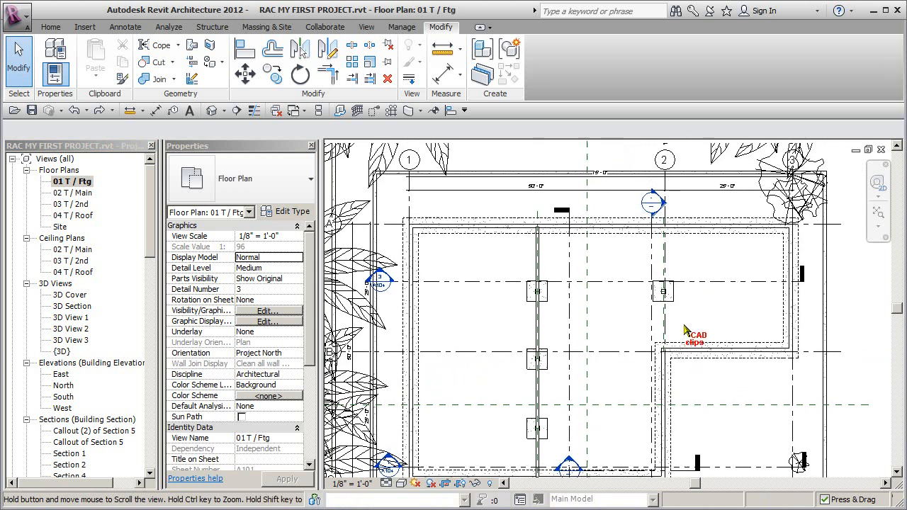
scroll(673, 346, "up", 1)
left_click(677, 283)
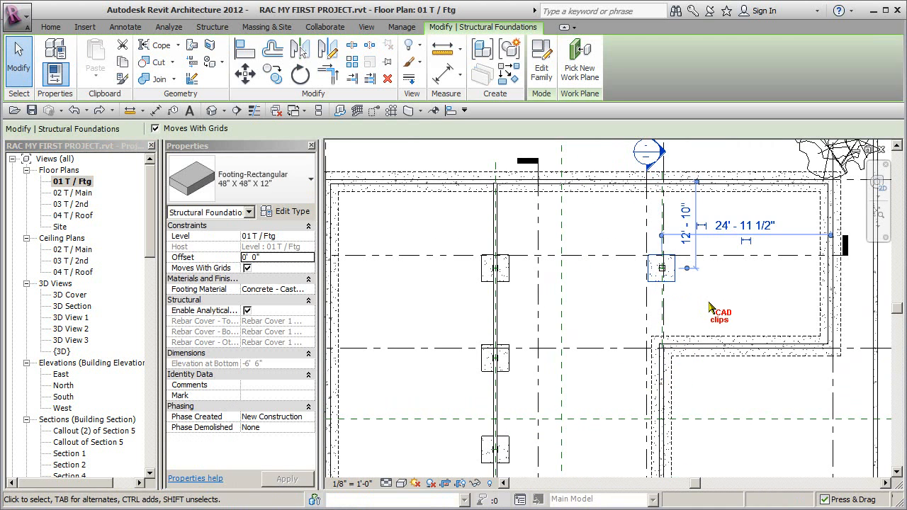
key("Delete")
Step: Delete the column left on grid 2 and extend the 8" foundation wall along grid 2 to the north foundation wall
left_click_drag(626, 289, 701, 244)
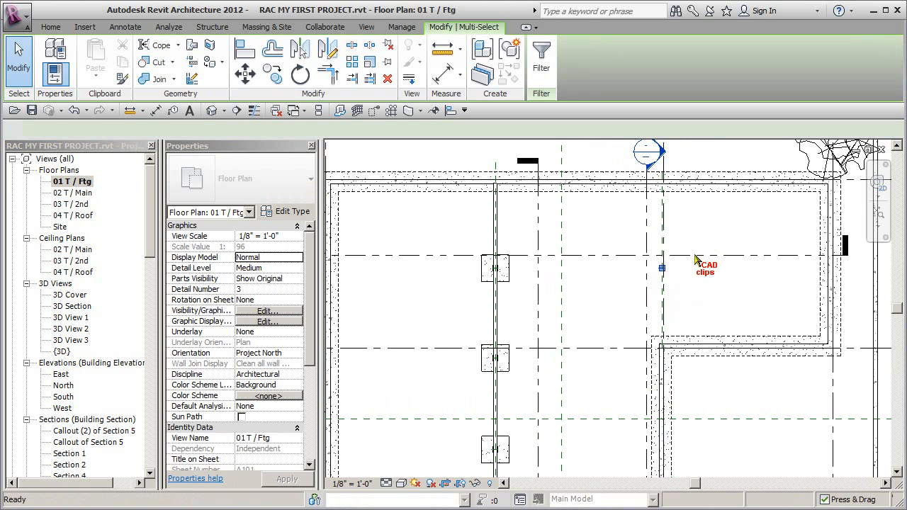
key("Delete")
left_click(663, 363)
left_click_drag(663, 348, 686, 220)
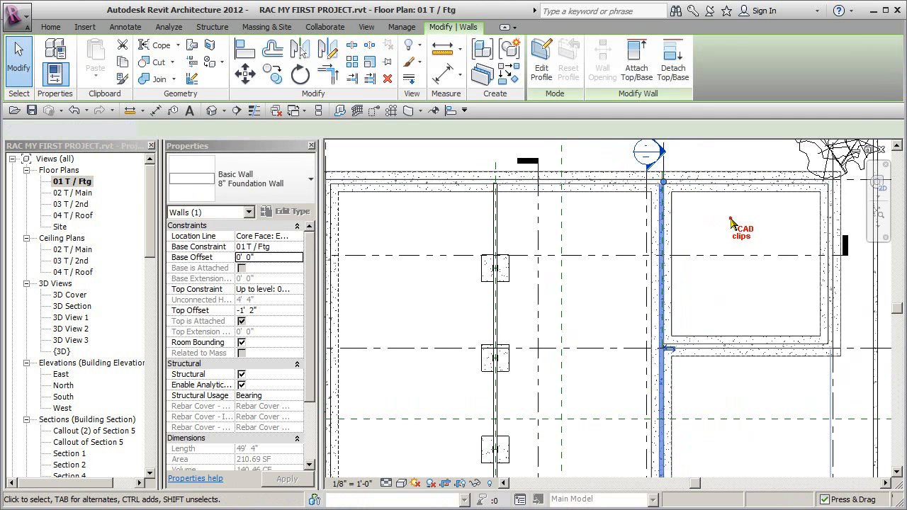
left_click(722, 211)
scroll(732, 223, "down", 2)
scroll(680, 322, "up", 4)
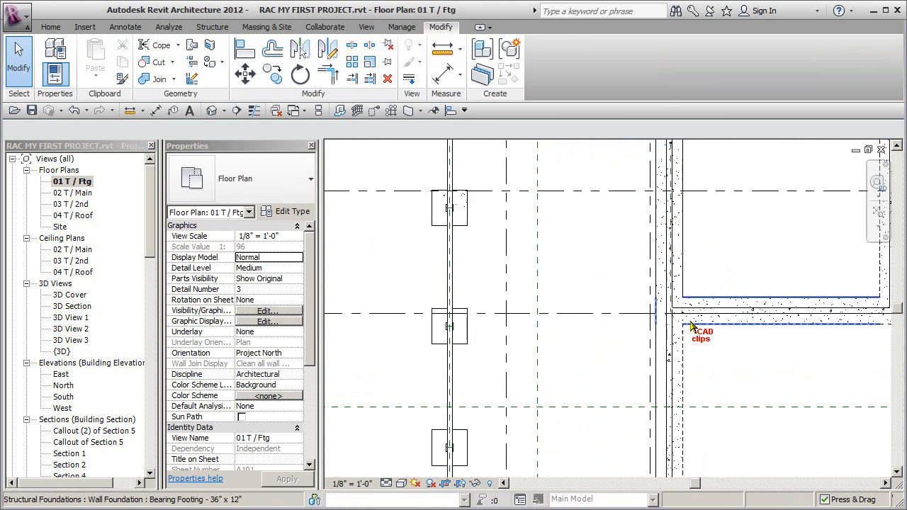
scroll(660, 320, "down", 5)
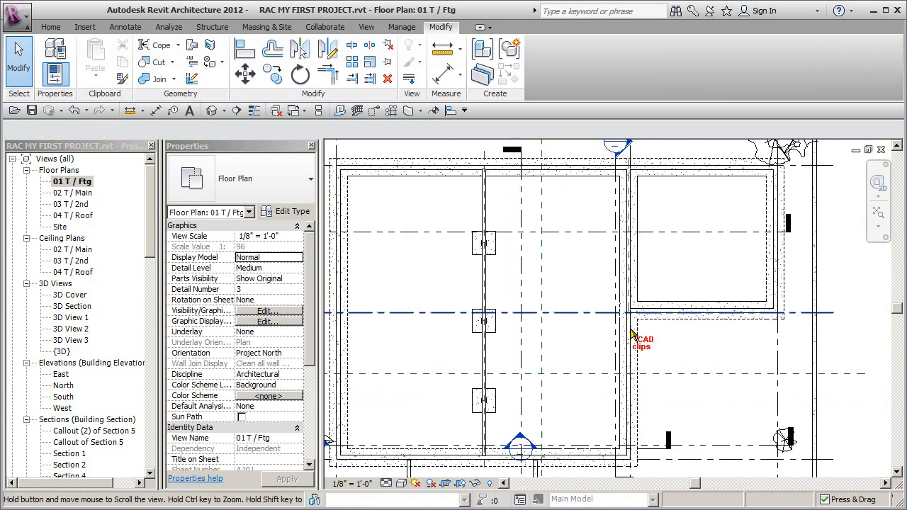
Step: Open Section 4 and measure from level 02 T / Main down to the top of the wing's outer foundation wall
double_click(363, 256)
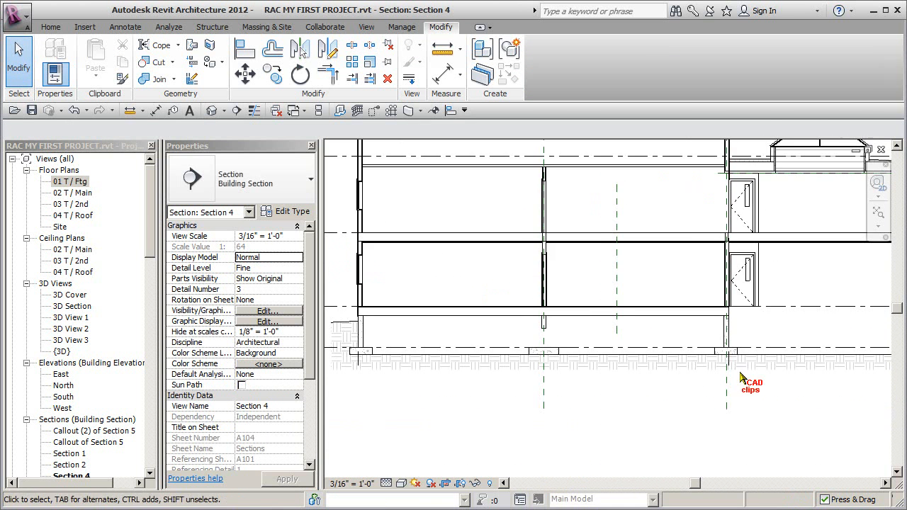
scroll(697, 342, "up", 3)
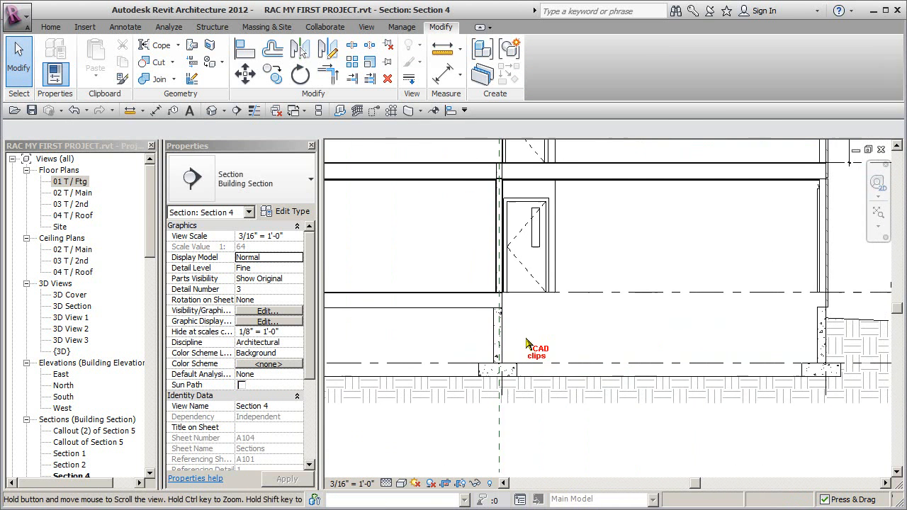
scroll(810, 313, "up", 3)
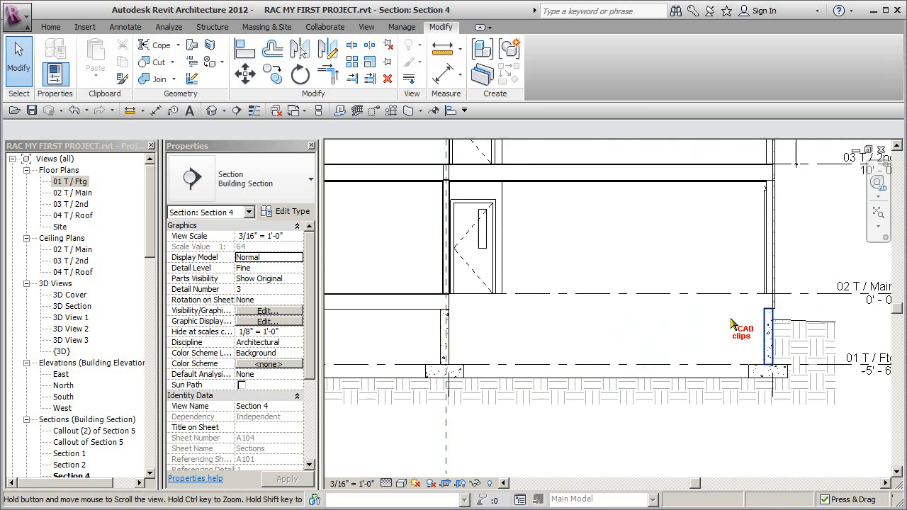
left_click(443, 76)
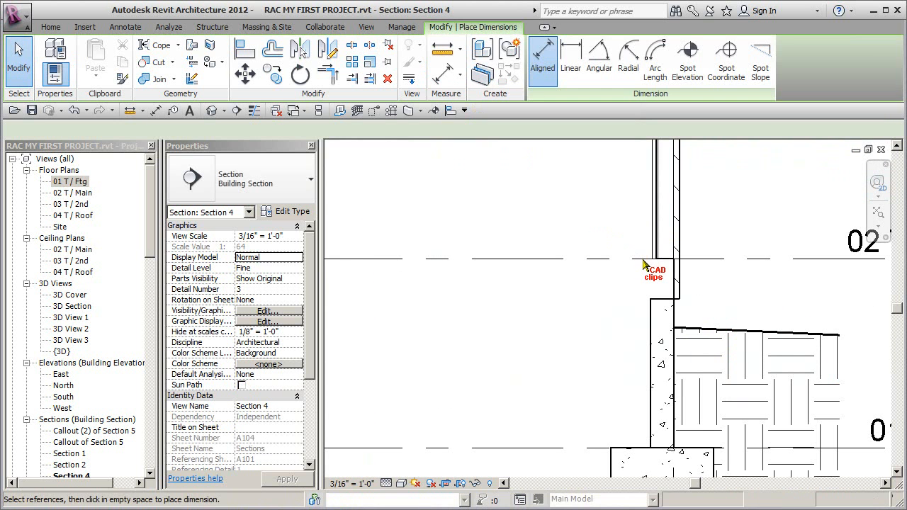
left_click(641, 260)
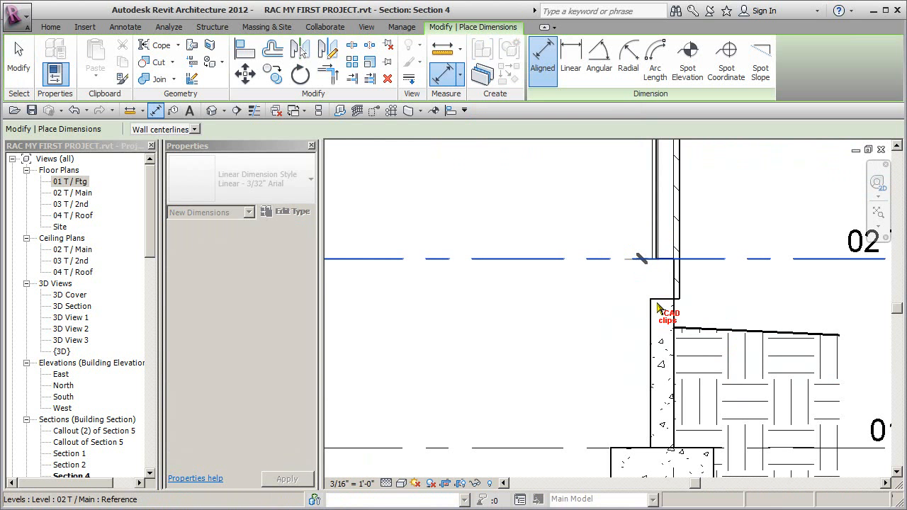
left_click(659, 299)
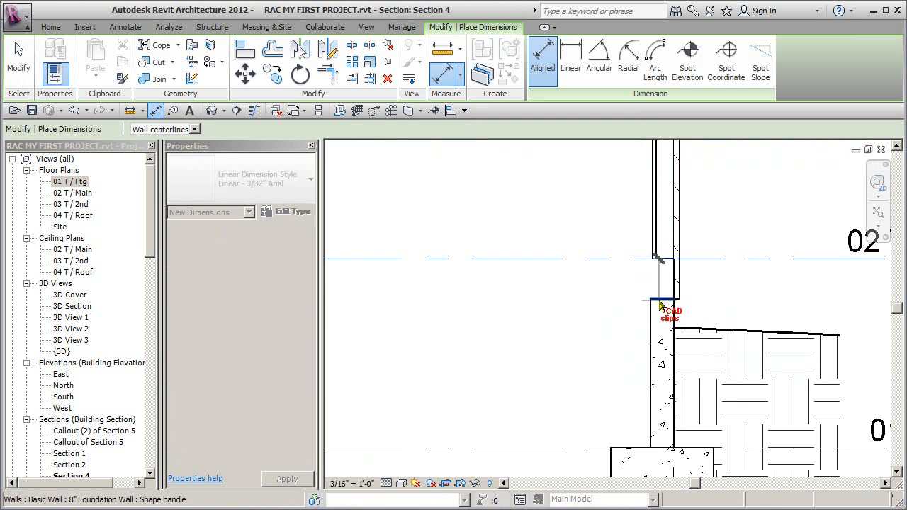
left_click(603, 299)
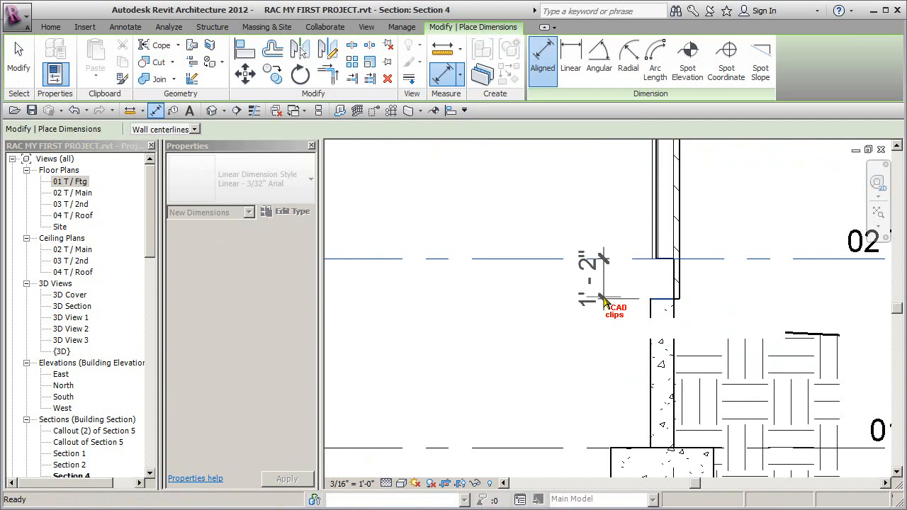
key("Escape")
key("Escape")
scroll(598, 304, "down", 3)
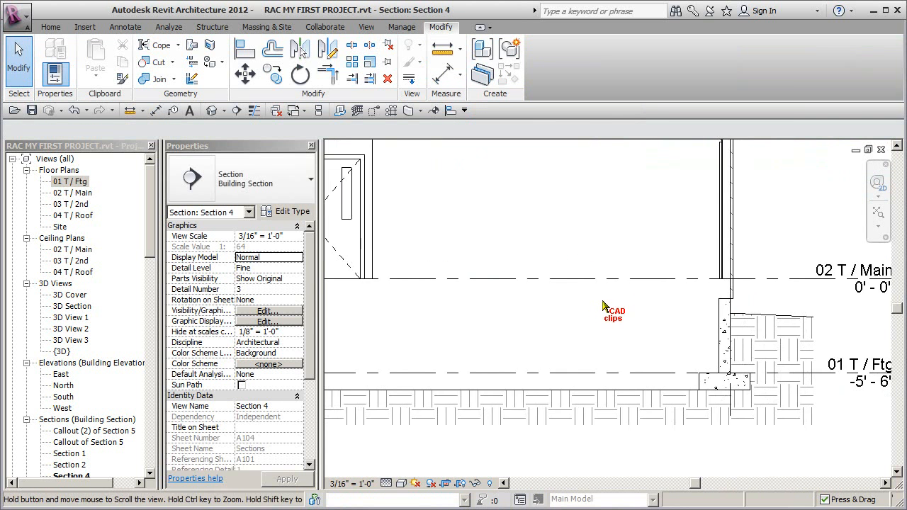
Step: Lower the top of the wing's outer 8" foundation wall by changing its top offset from level 02 T / Main
middle_click_drag(592, 306, 711, 309)
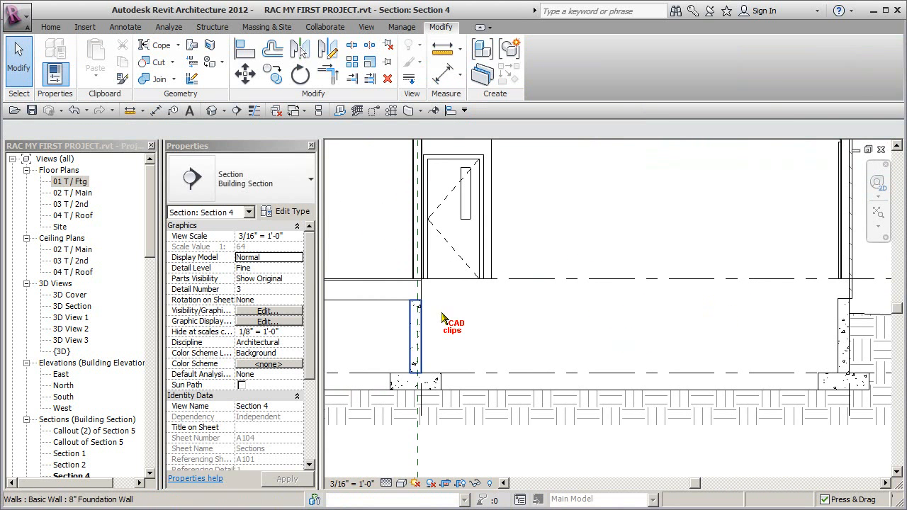
left_click(842, 311)
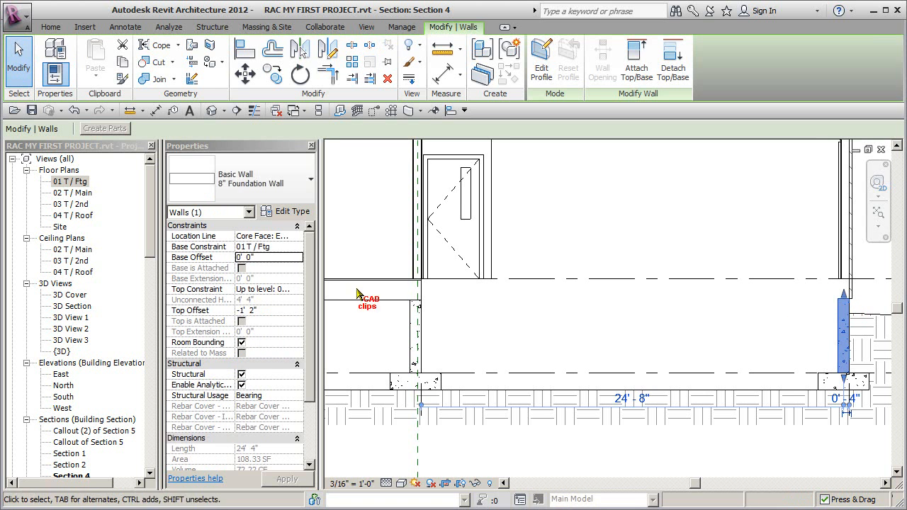
left_click(274, 309)
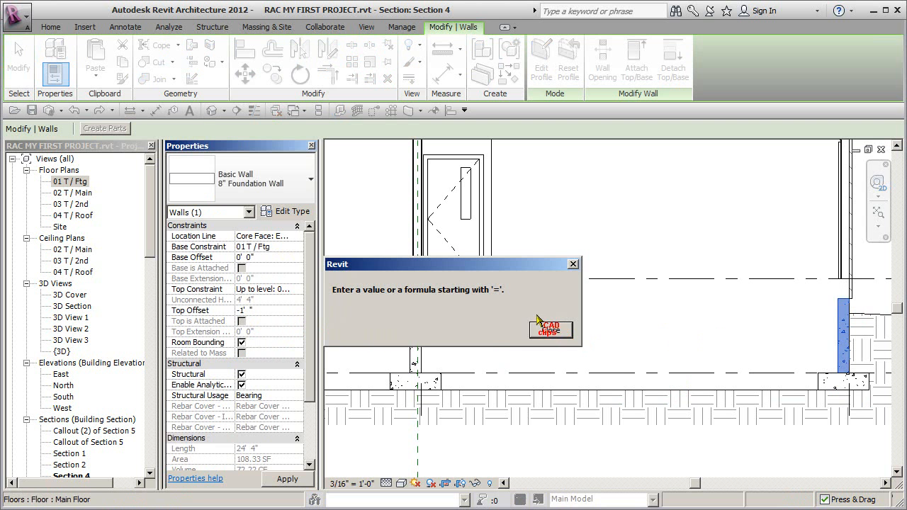
left_click(542, 331)
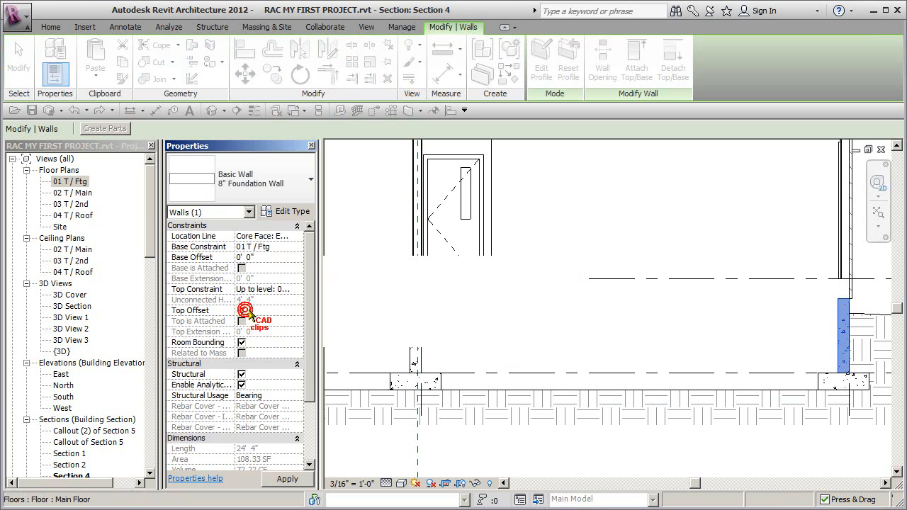
type("2")
key("Return")
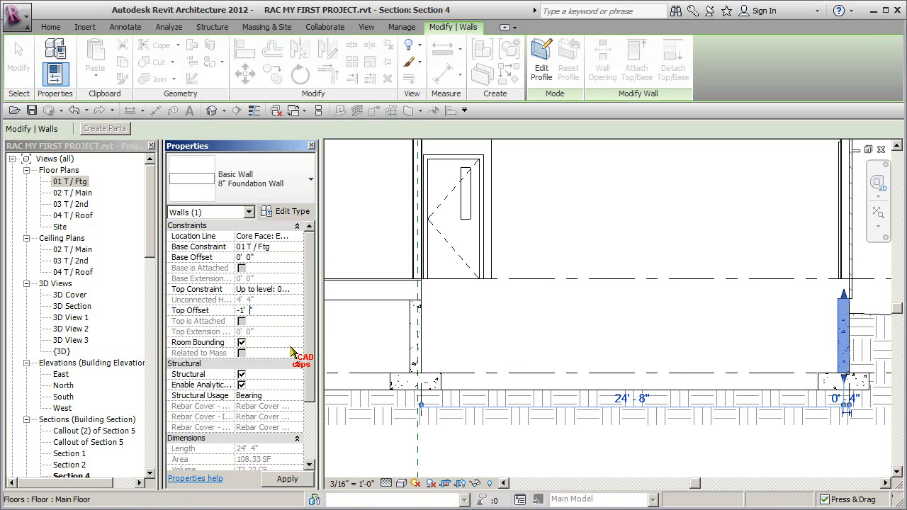
left_click(588, 327)
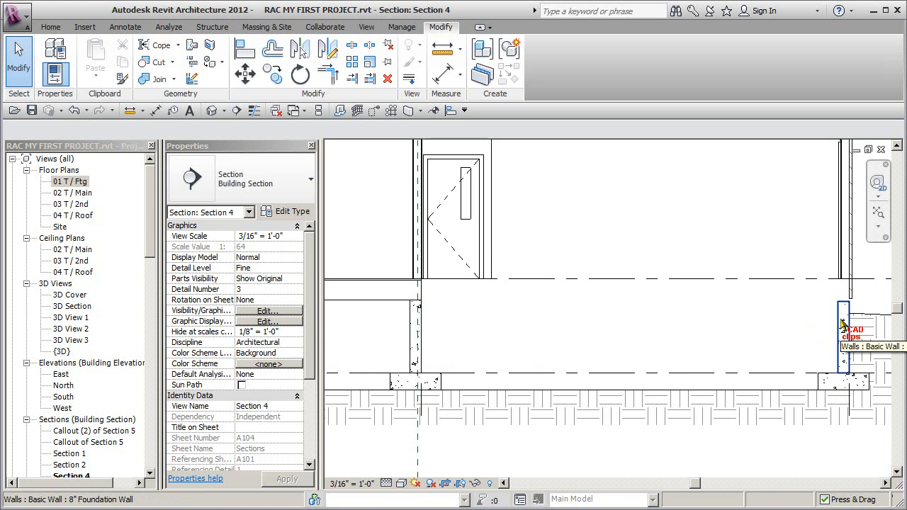
Step: Start a floor in the 01 T / Ftg plan and duplicate the Generic - 12" type as 3" Conc Slab
double_click(79, 182)
middle_click_drag(676, 333, 476, 375)
scroll(533, 298, "up", 2)
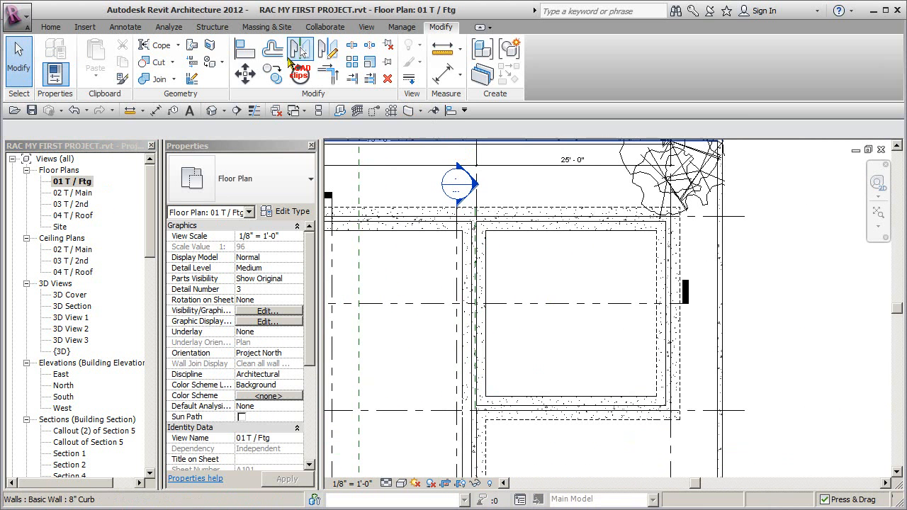
left_click(51, 27)
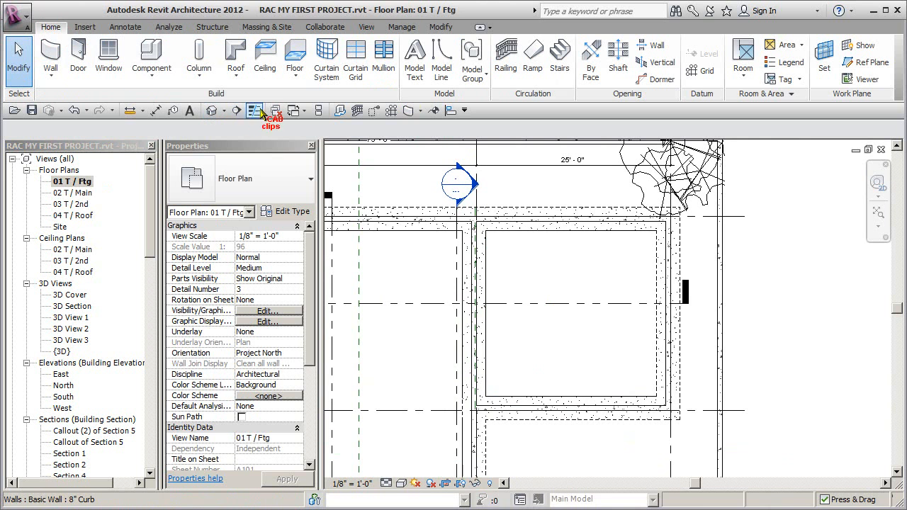
left_click(294, 47)
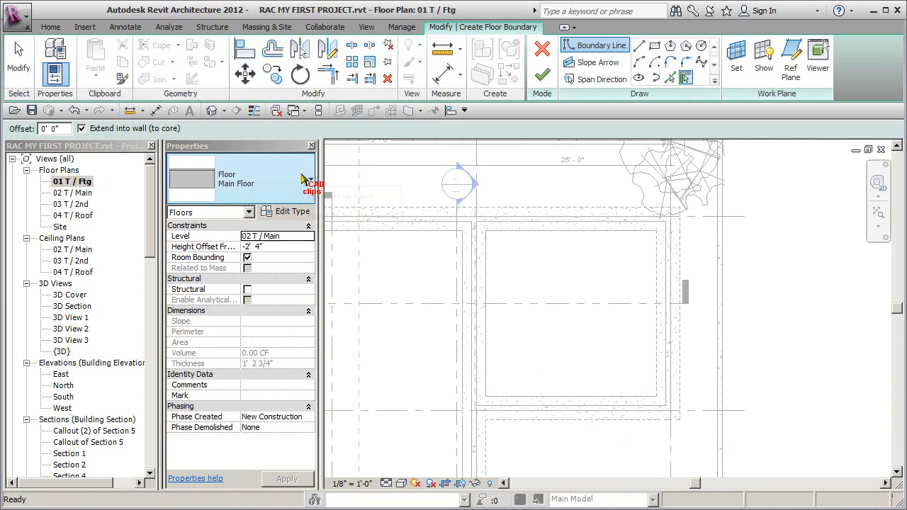
left_click(302, 177)
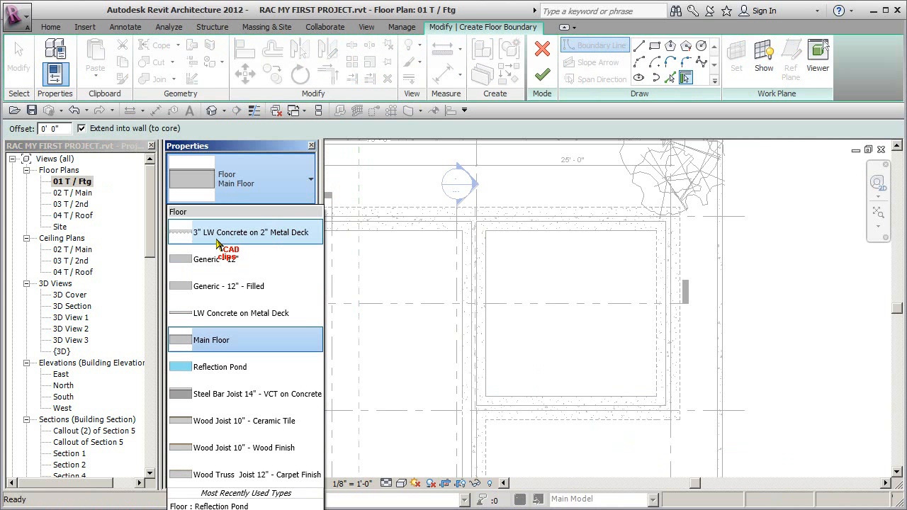
mouse_move(271, 233)
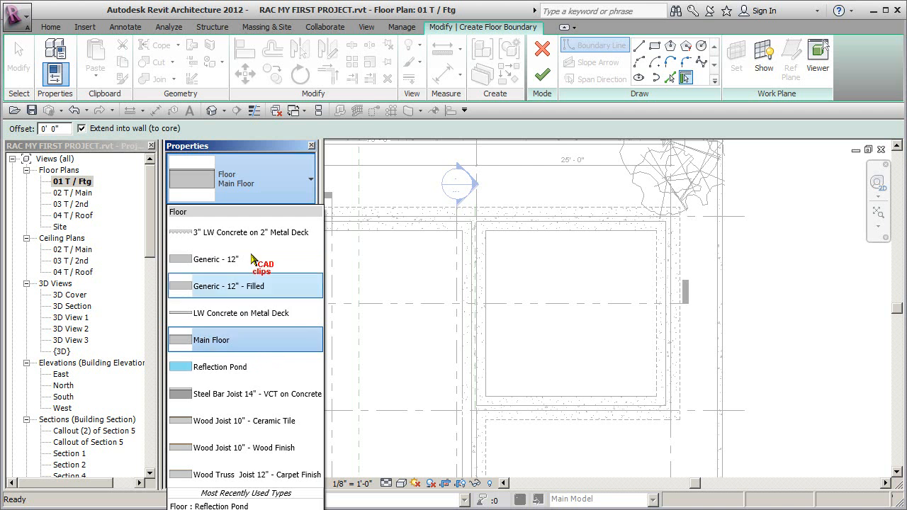
left_click(216, 259)
left_click(293, 207)
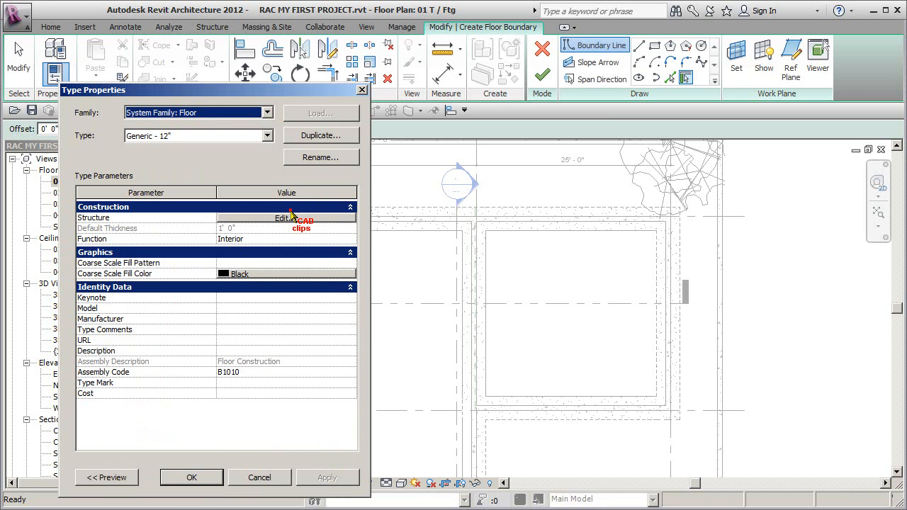
left_click(320, 135)
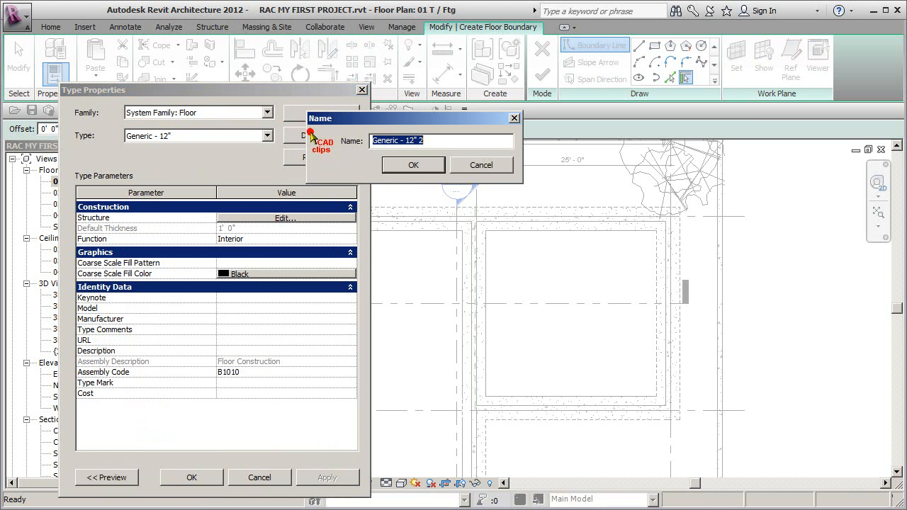
left_click(444, 142)
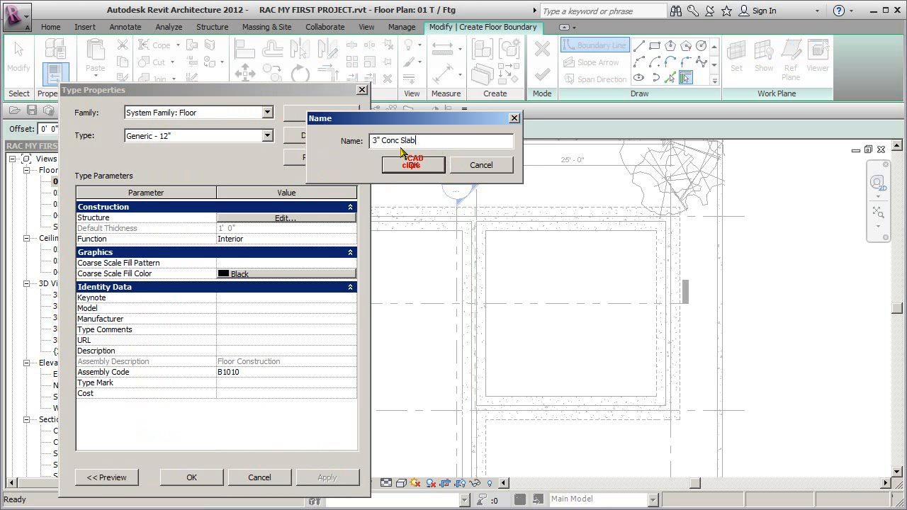
left_click(418, 163)
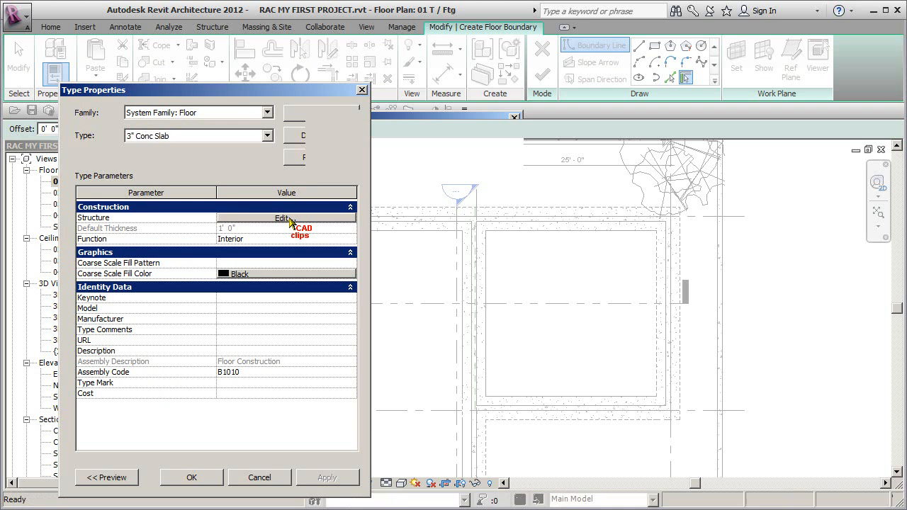
Step: Give the slab type's structure layer a 3" thickness and the Concrete - Cast-in-Place Concrete material
left_click(288, 219)
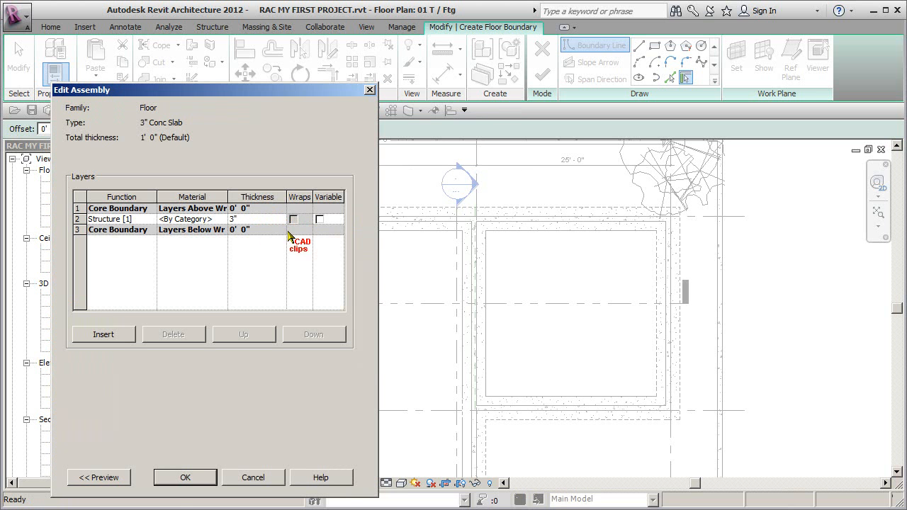
left_click(225, 219)
left_click(224, 219)
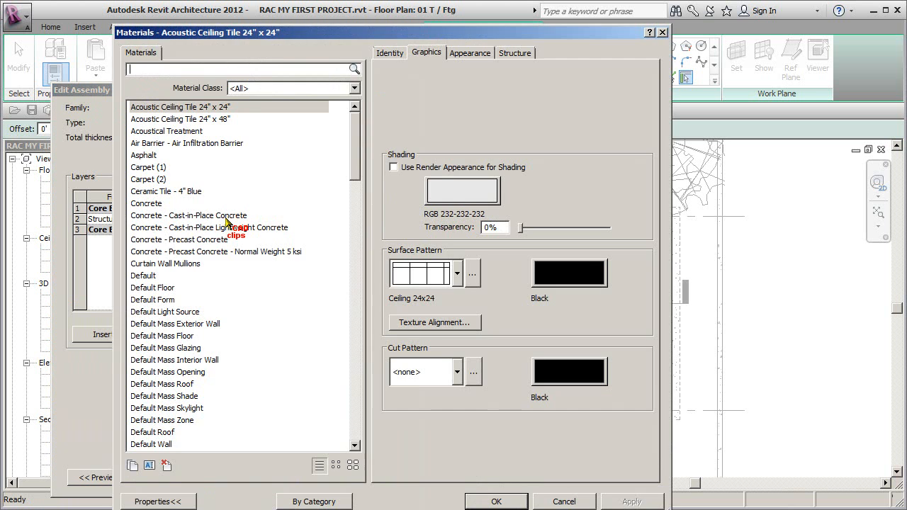
left_click(223, 216)
left_click(224, 216)
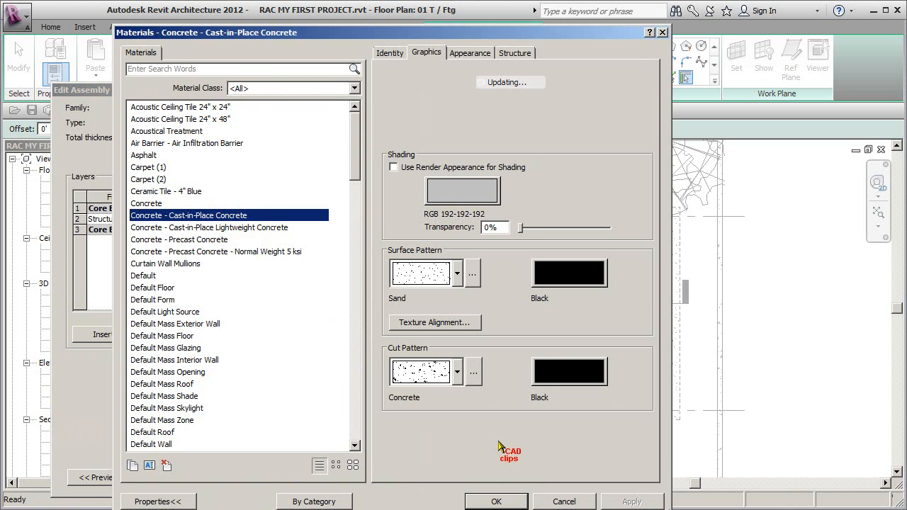
left_click(500, 501)
left_click(193, 476)
left_click(203, 479)
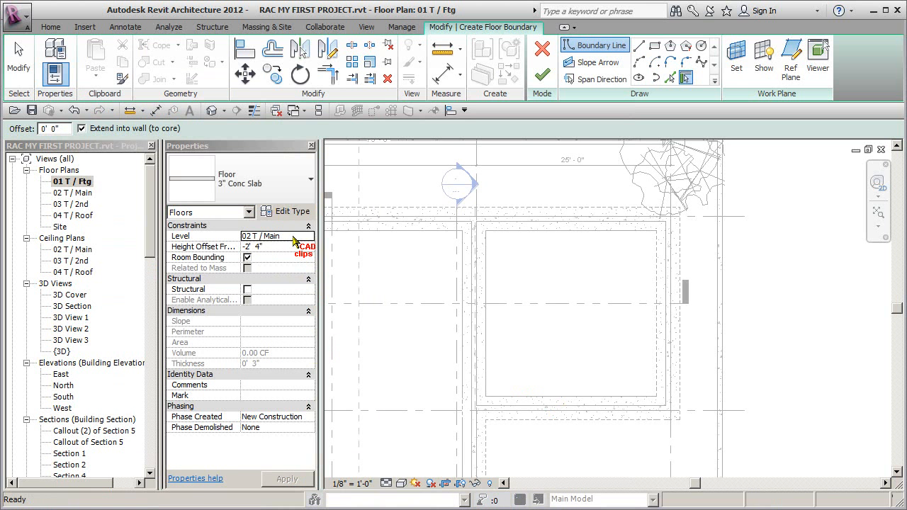
Step: Keep the slab on level 02 T / Main and set its height offset to -1' 4"
left_click(292, 236)
left_click(308, 236)
left_click(309, 236)
left_click(285, 247)
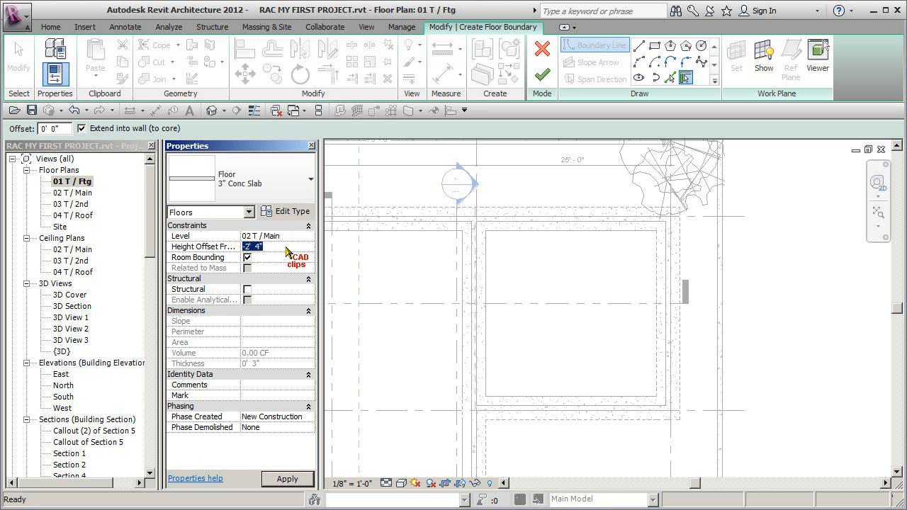
type("-")
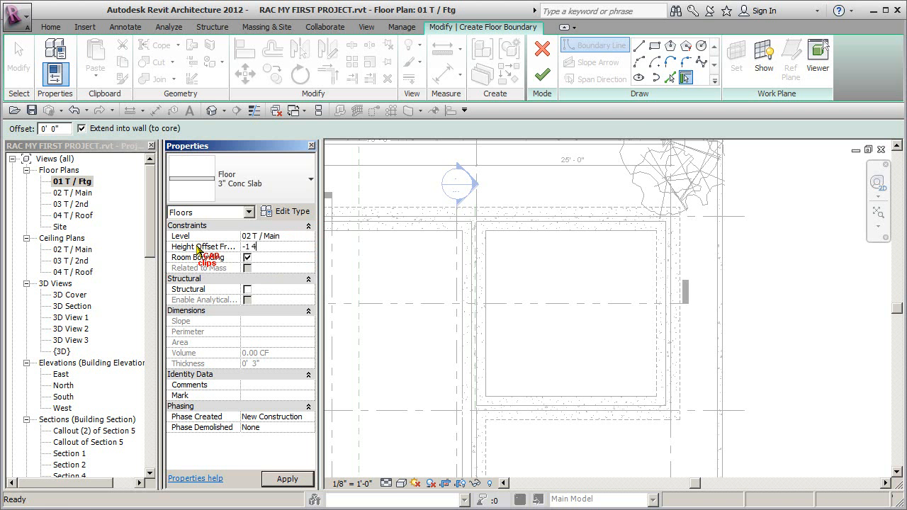
type("1' 4")
key("Return")
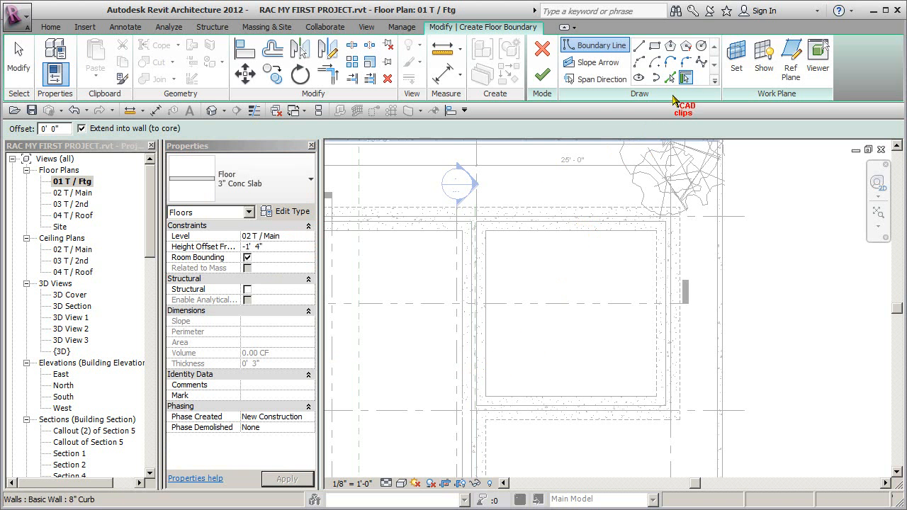
Step: Create the slab's boundary lines by picking the four foundation walls enclosing the wing beyond grid 2
left_click(685, 78)
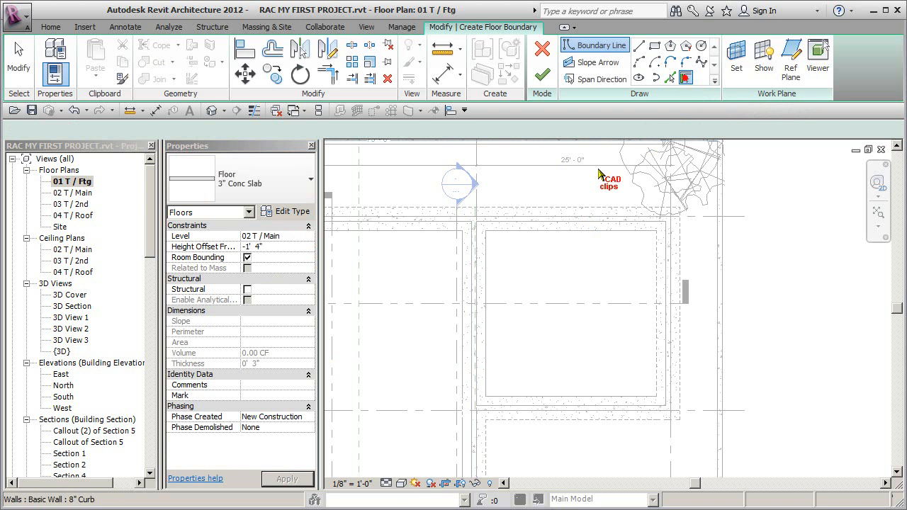
left_click(518, 222)
left_click(476, 253)
left_click(526, 404)
left_click(666, 345)
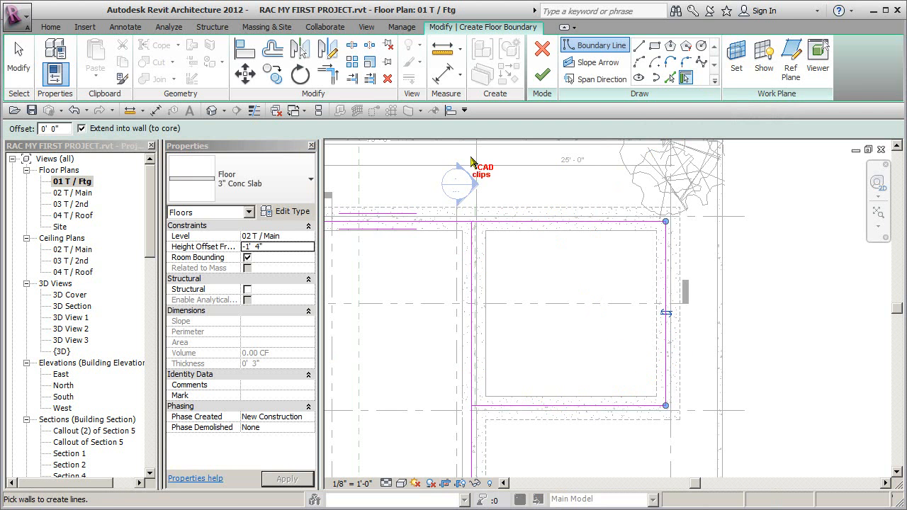
Step: Trim the boundary lines into a closed rectangle and shift the grid 2 side line to that foundation wall's wing-side face
left_click(328, 74)
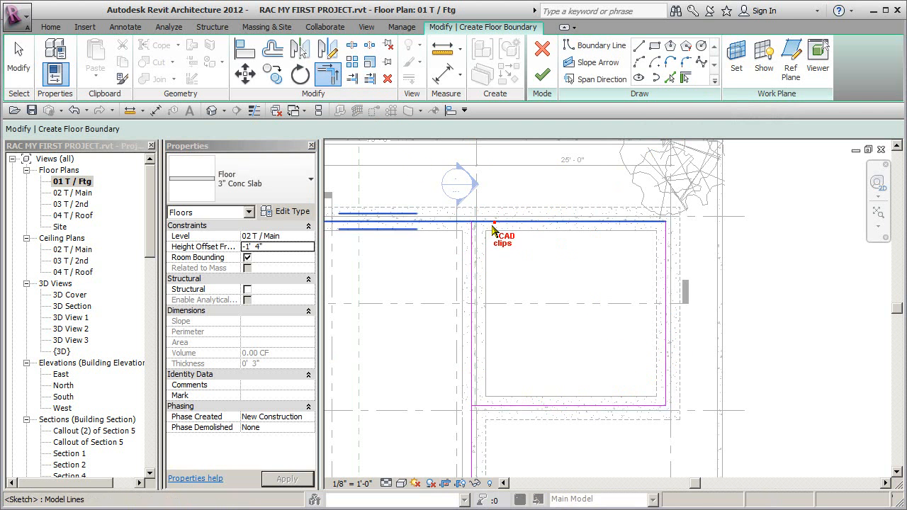
left_click(495, 224)
left_click(474, 244)
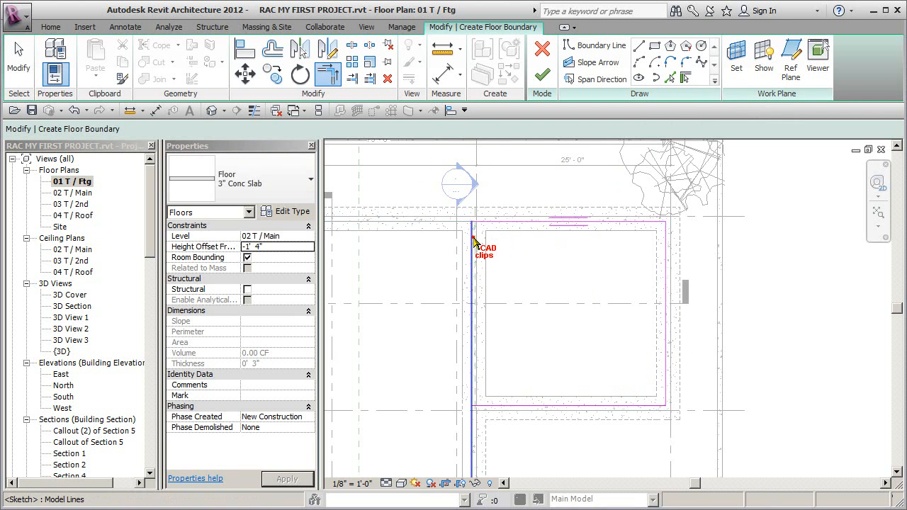
left_click(651, 405)
left_click(666, 397)
left_click(471, 392)
left_click(503, 405)
key("Escape")
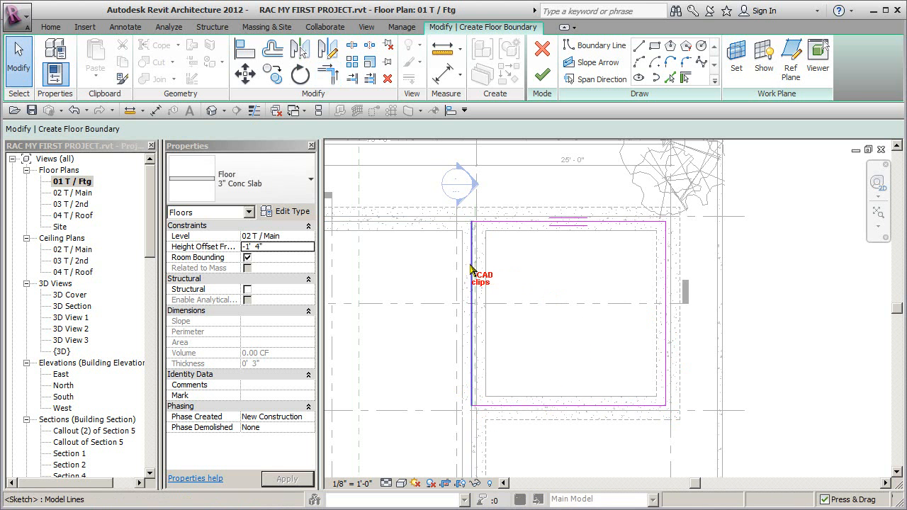
left_click(471, 313)
left_click(541, 336)
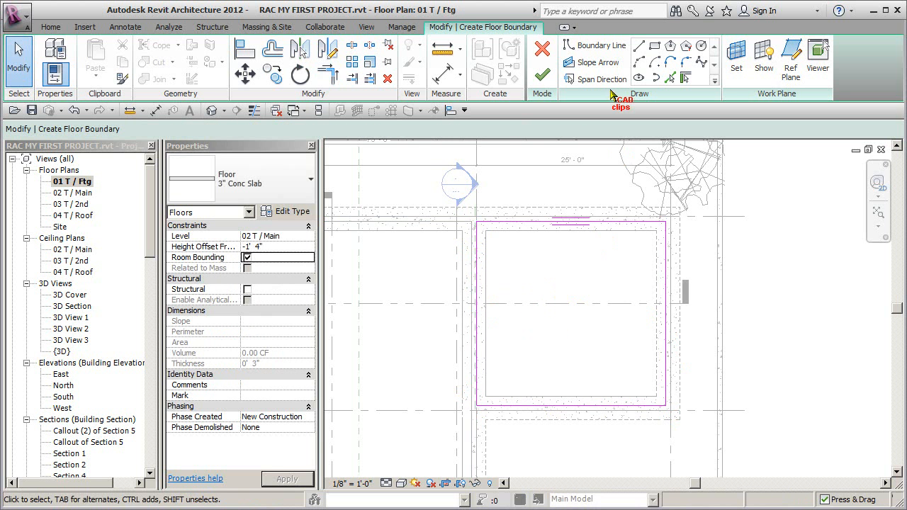
Step: Add a slope arrow across the middle of the slab, from the grid 2 boundary line to the outer boundary line
left_click(597, 62)
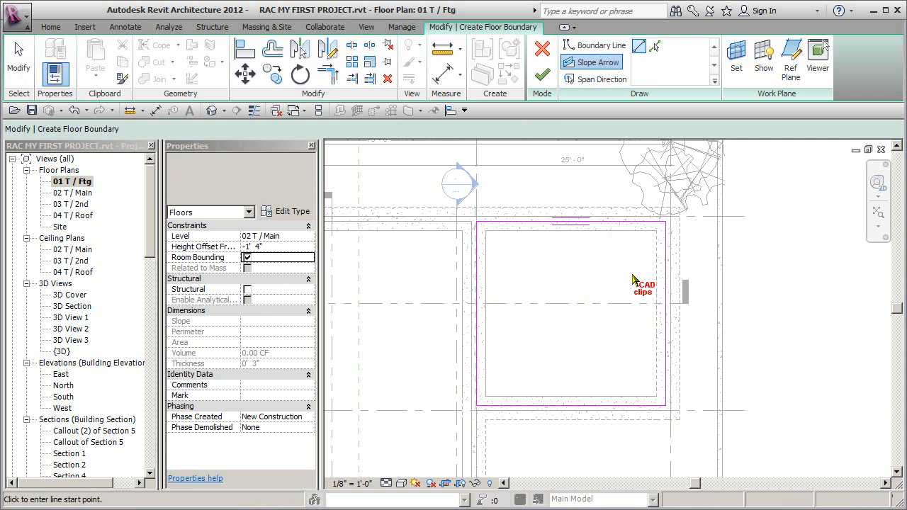
left_click(476, 312)
left_click(664, 313)
key("Escape")
key("Escape")
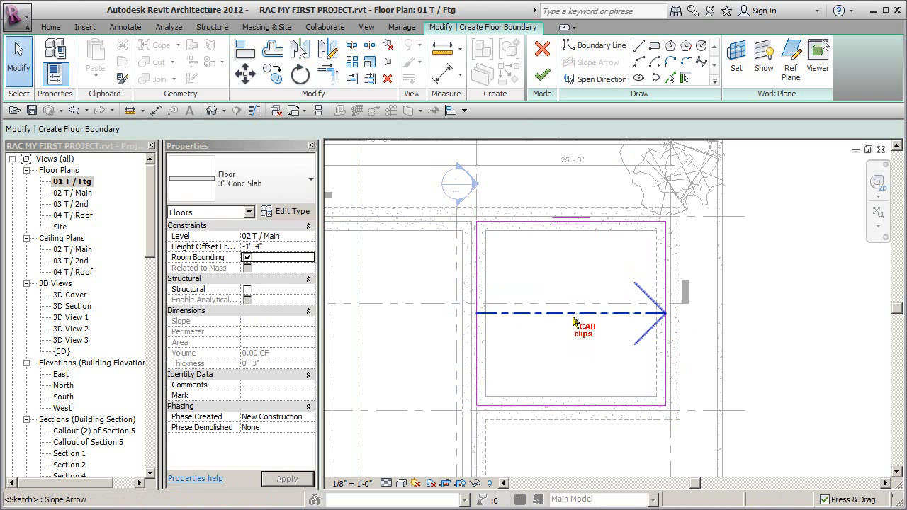
Step: Keep the slope arrow specified by Height at Tail and set its height offsets to 0' 0" at tail and -0' 2" at head
left_click(574, 317)
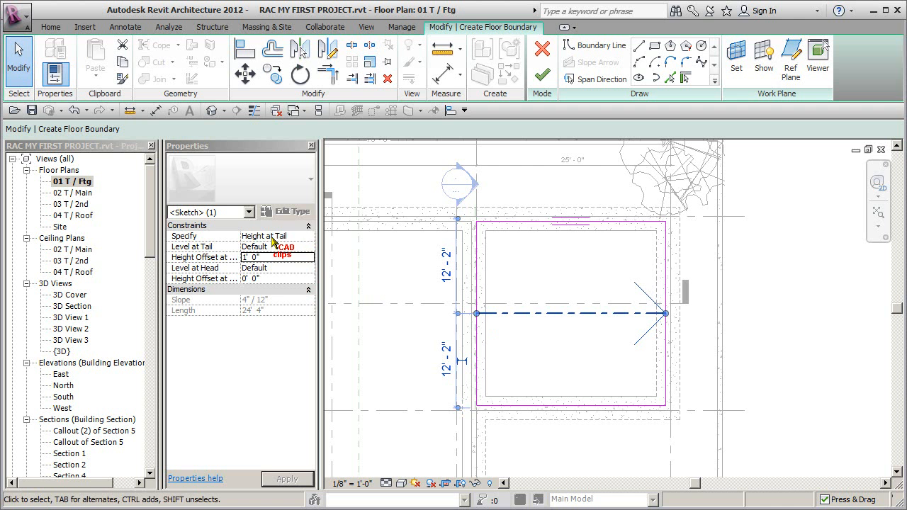
left_click(302, 238)
left_click(309, 236)
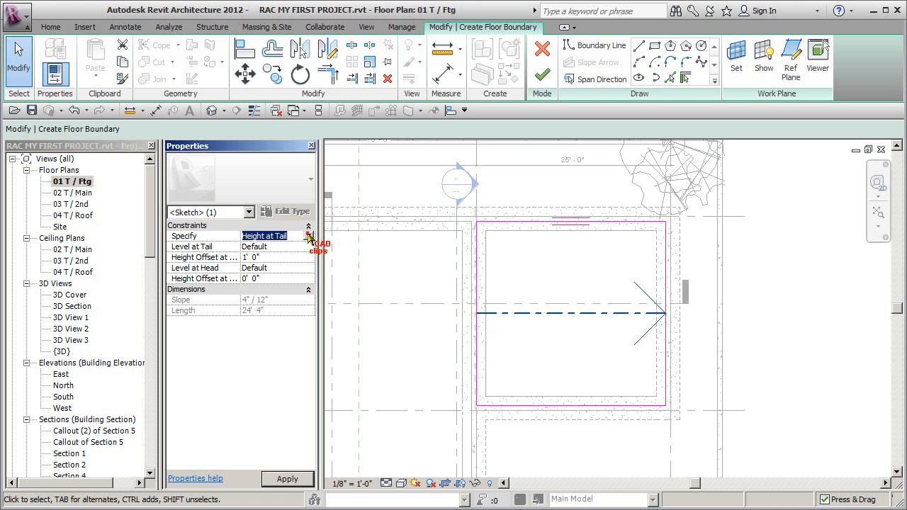
left_click(309, 236)
left_click(309, 236)
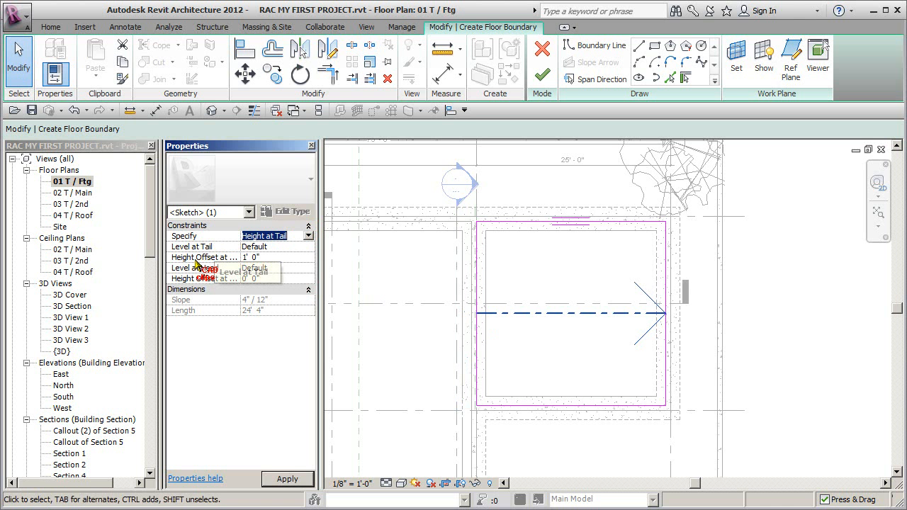
left_click(267, 258)
left_click_drag(289, 257, 202, 258)
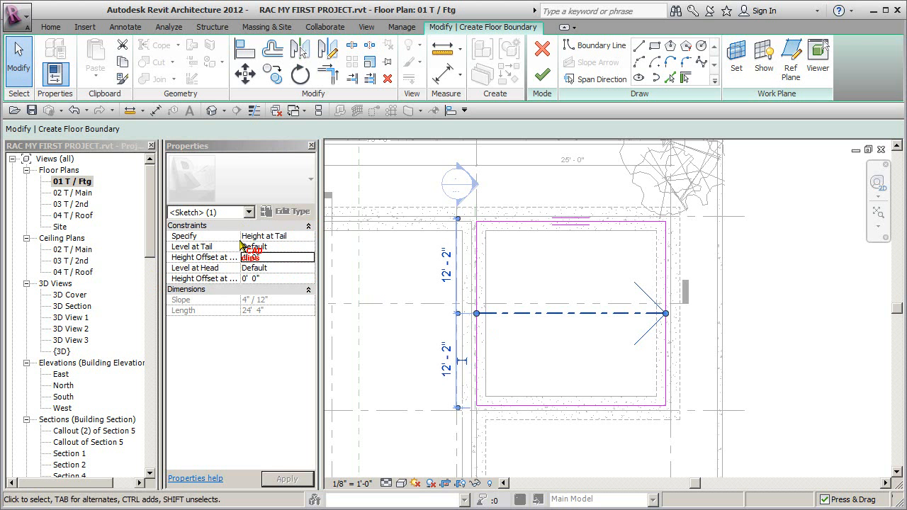
left_click_drag(241, 245, 260, 246)
left_click(289, 256)
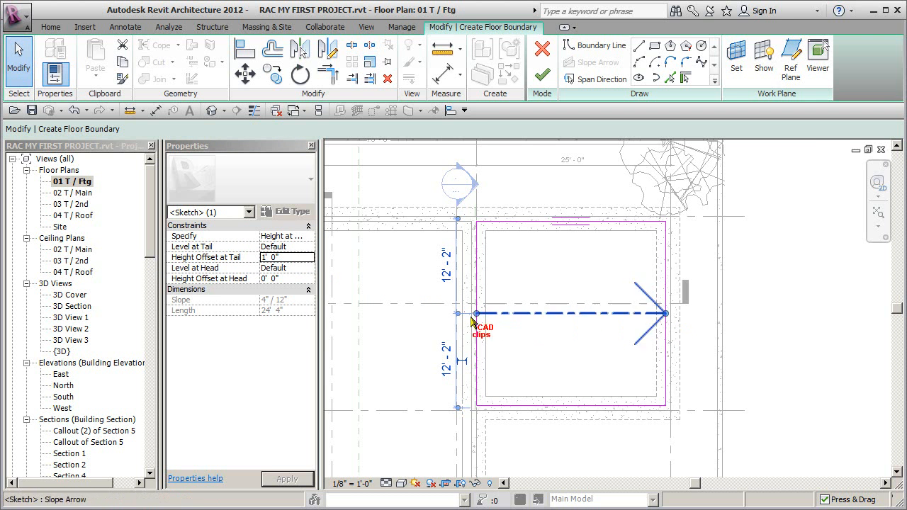
left_click(293, 257)
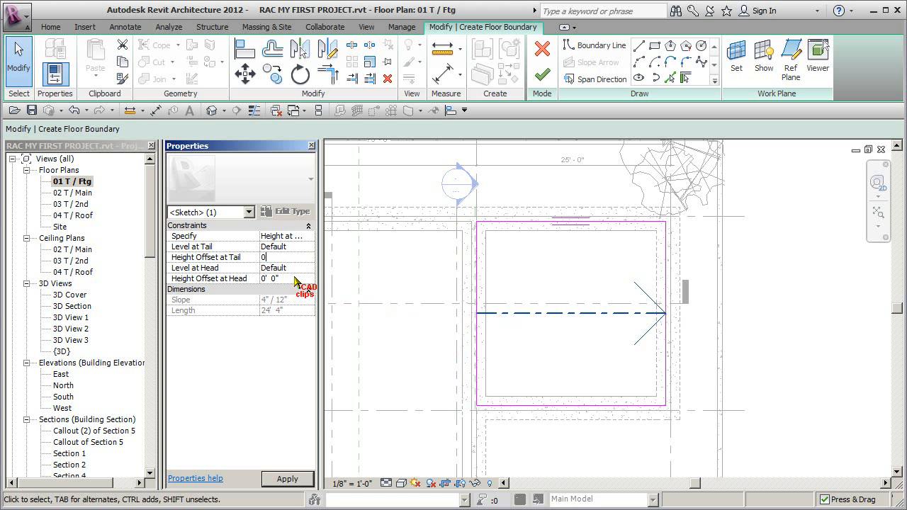
left_click(289, 280)
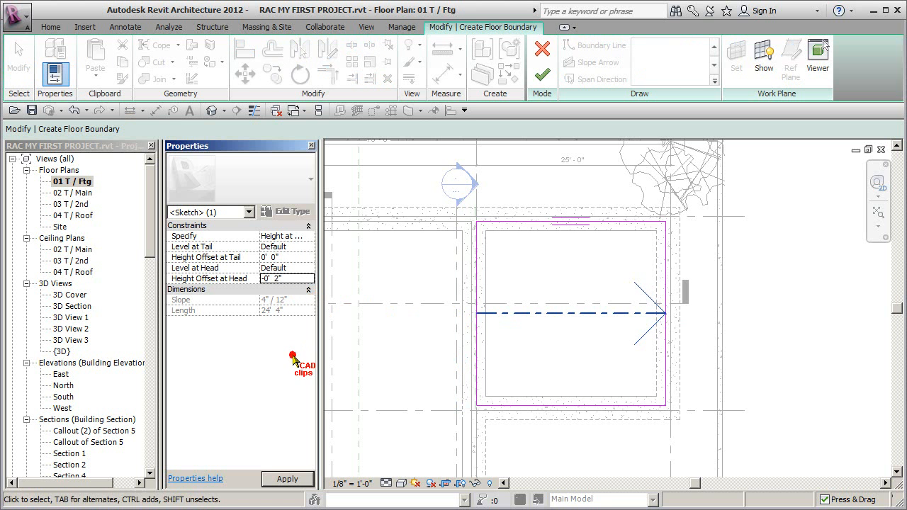
left_click(470, 307)
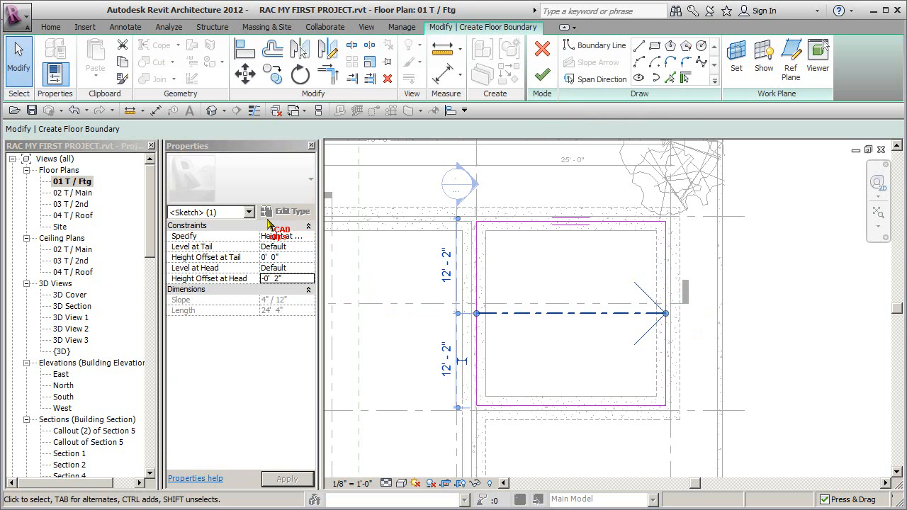
left_click(372, 290)
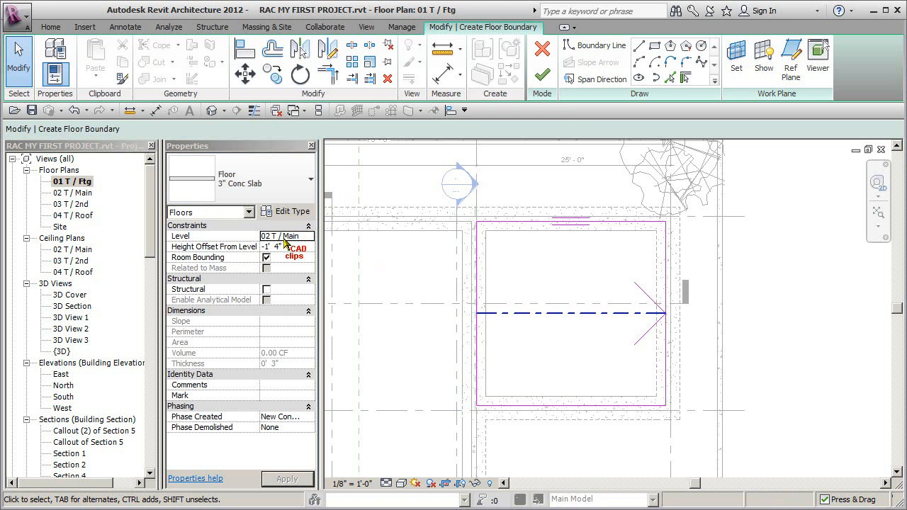
Step: Finish the slab sketch, declining both to attach the walls to its bottom and to cut the overlapping wall volume
left_click(542, 74)
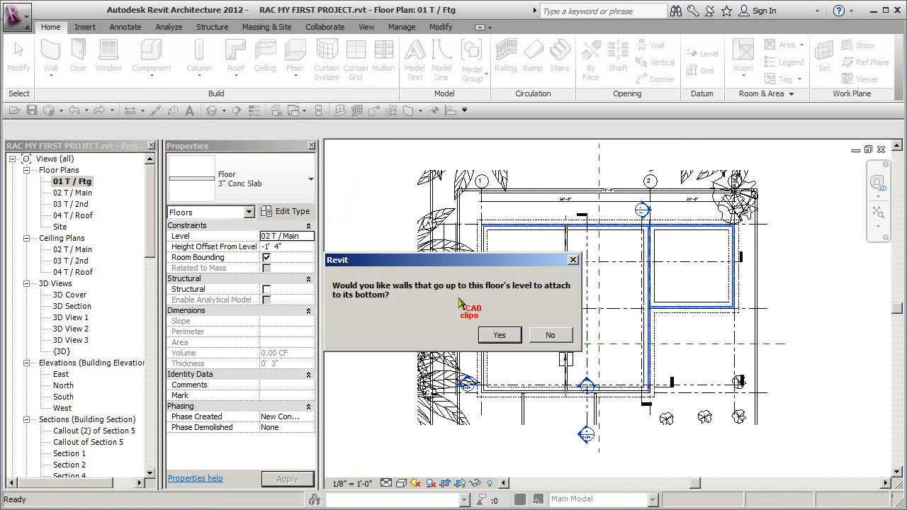
left_click(556, 336)
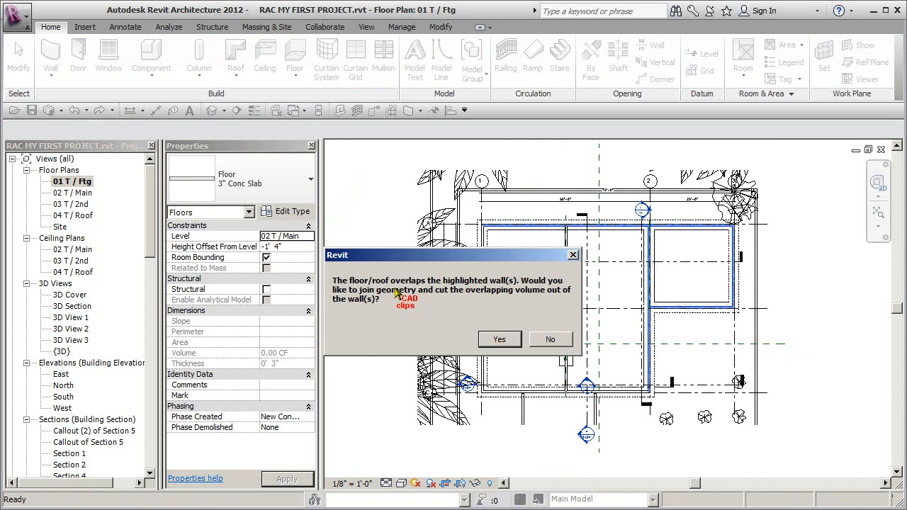
left_click(554, 340)
left_click(781, 323)
Step: Open Section 4 and select the sloped slab to check how it meets the grid 2 foundation wall
scroll(576, 277, "down", 4)
double_click(419, 290)
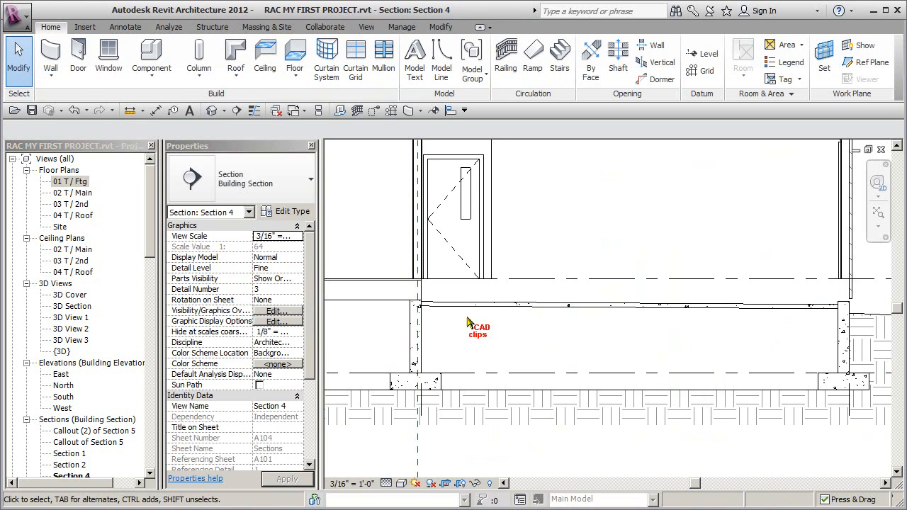
scroll(415, 318, "up", 4)
left_click(419, 278)
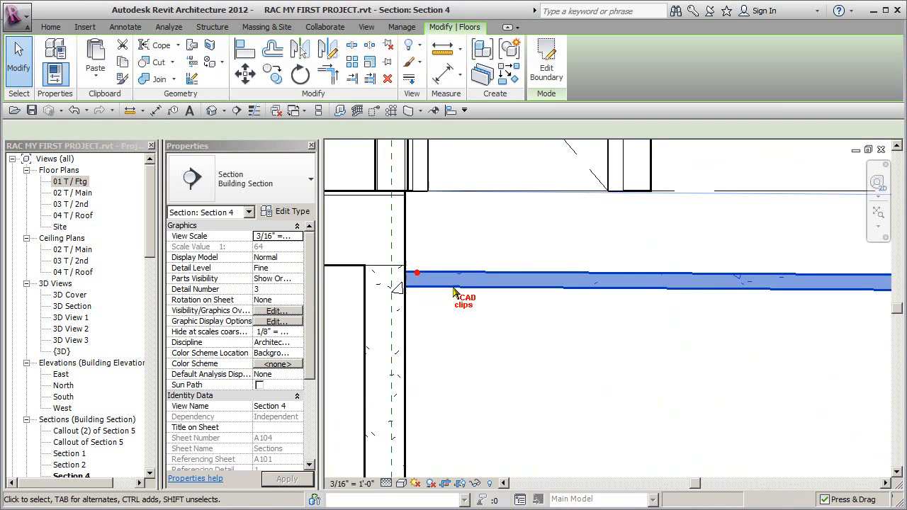
scroll(515, 318, "down", 4)
middle_click_drag(564, 330, 401, 314)
scroll(652, 322, "up", 1)
middle_click_drag(653, 322, 736, 307)
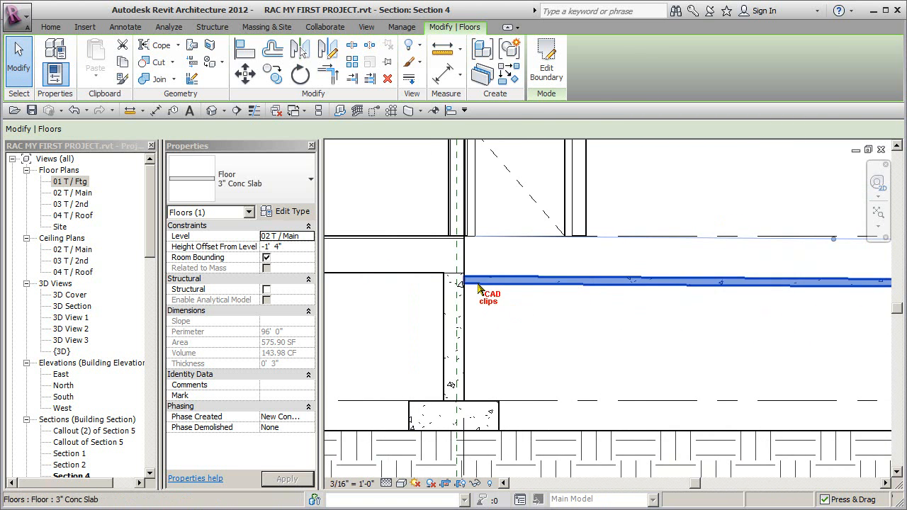
scroll(478, 289, "up", 1)
Step: Nudge the slab up in the section to a height offset of -1' 3" from level 02 T / Main
left_click(290, 247)
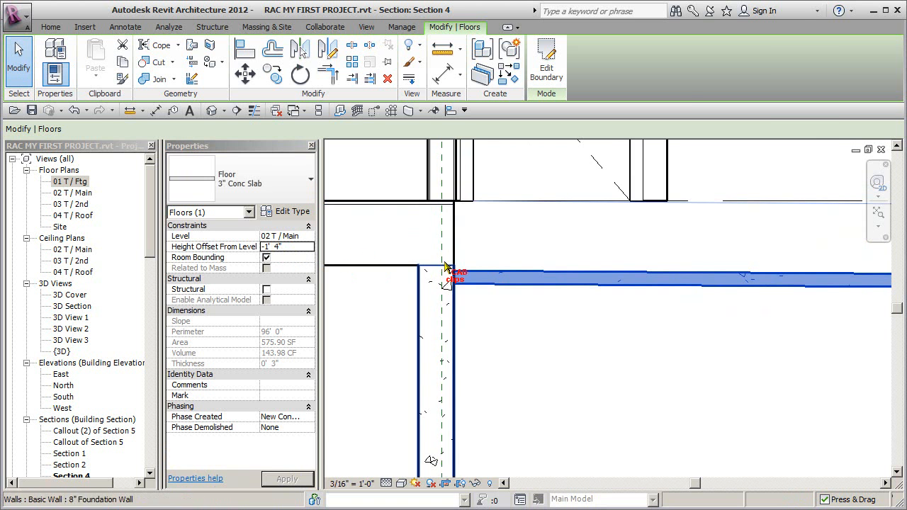
left_click(503, 235)
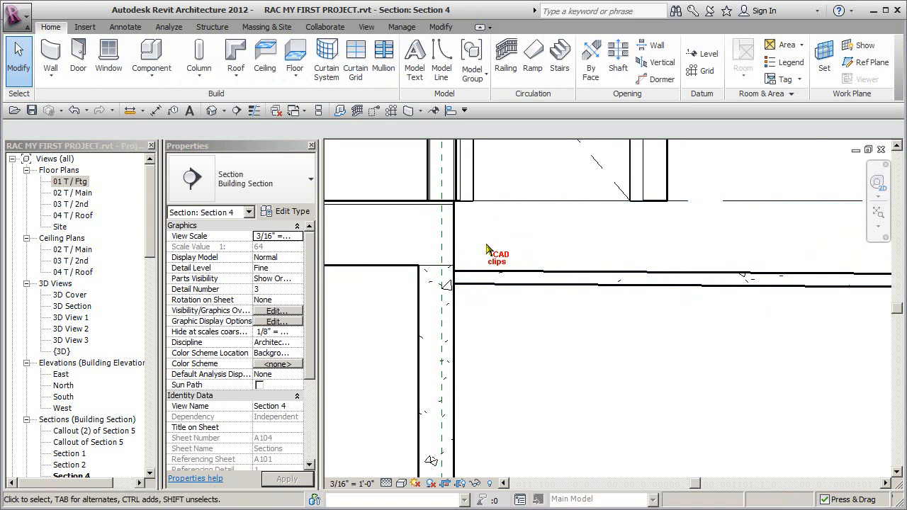
left_click(469, 278)
key("Up")
scroll(544, 320, "down", 2)
left_click(603, 320)
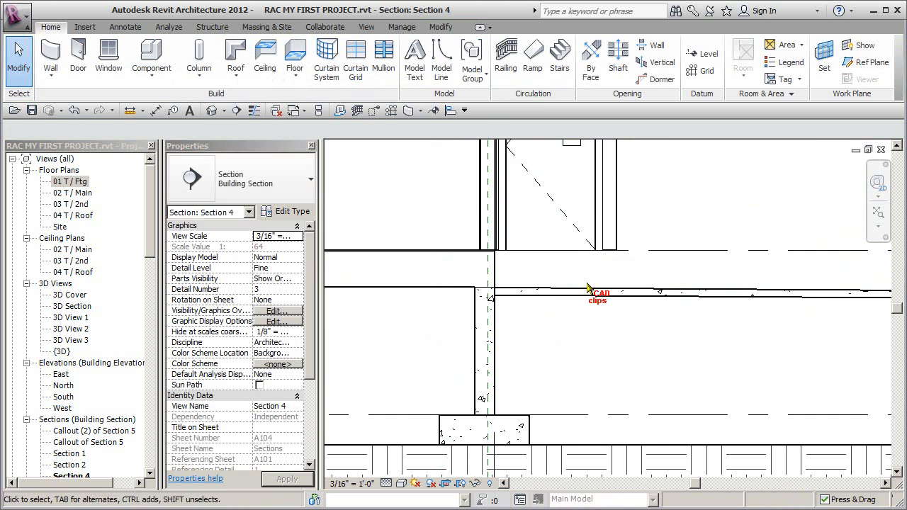
Step: Raise the slab slightly further so its low end is flush with the top of the outer foundation wall
scroll(596, 286, "down", 2)
middle_click_drag(850, 344, 561, 342)
middle_click_drag(500, 343, 827, 342)
scroll(615, 301, "up", 2)
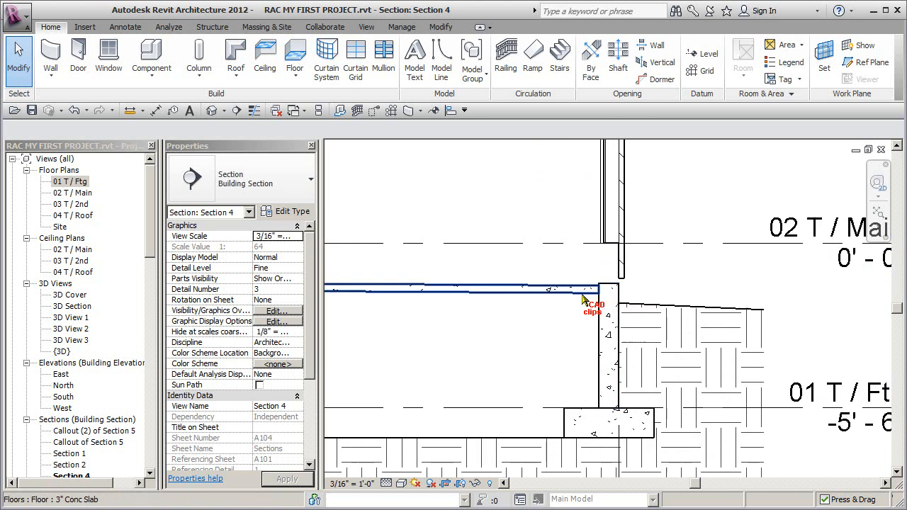
left_click(604, 292)
scroll(604, 297, "up", 2)
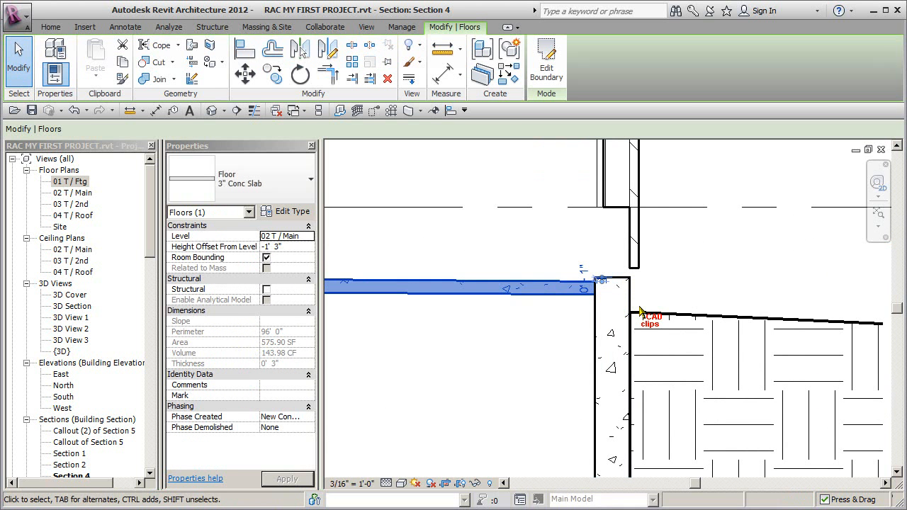
key("Escape")
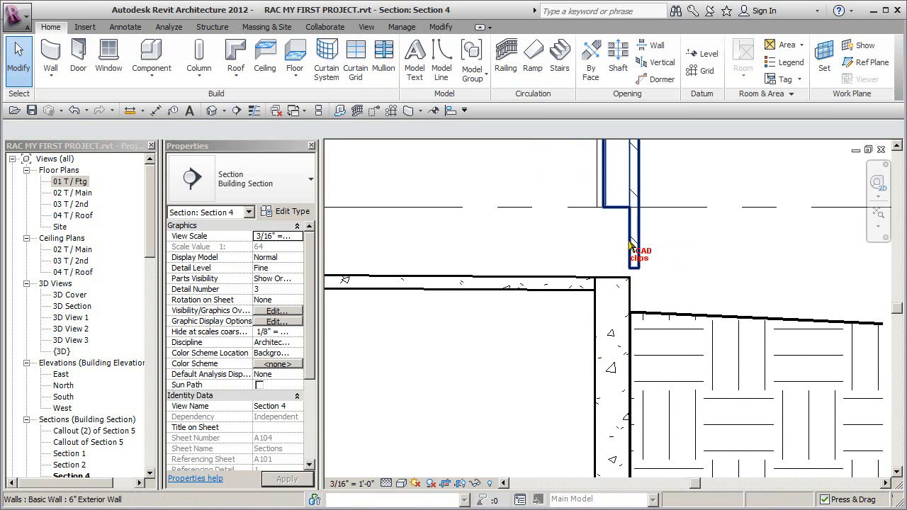
Step: Extend the 6" Exterior Wall's base down to the foundation wall's top and adjust its siding to overlap the foundation slightly
left_click(634, 244)
middle_click_drag(714, 245, 711, 305)
key("Escape")
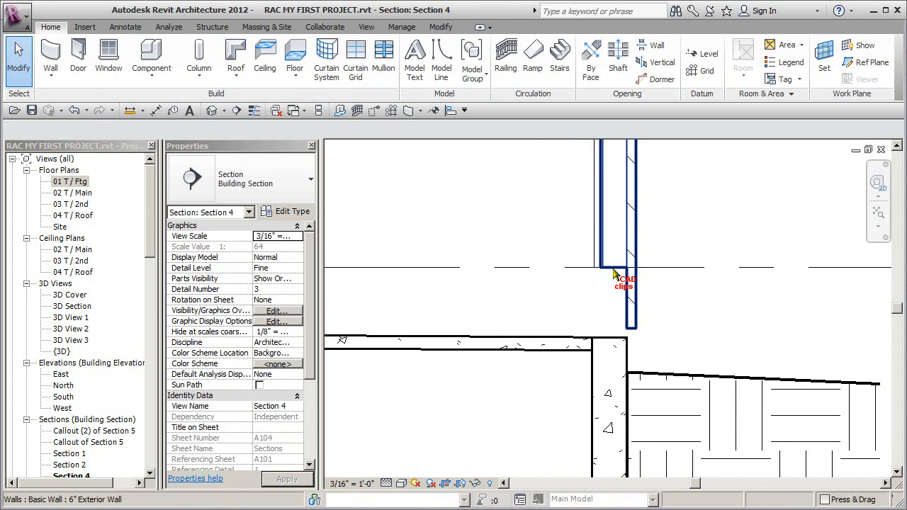
left_click(614, 278)
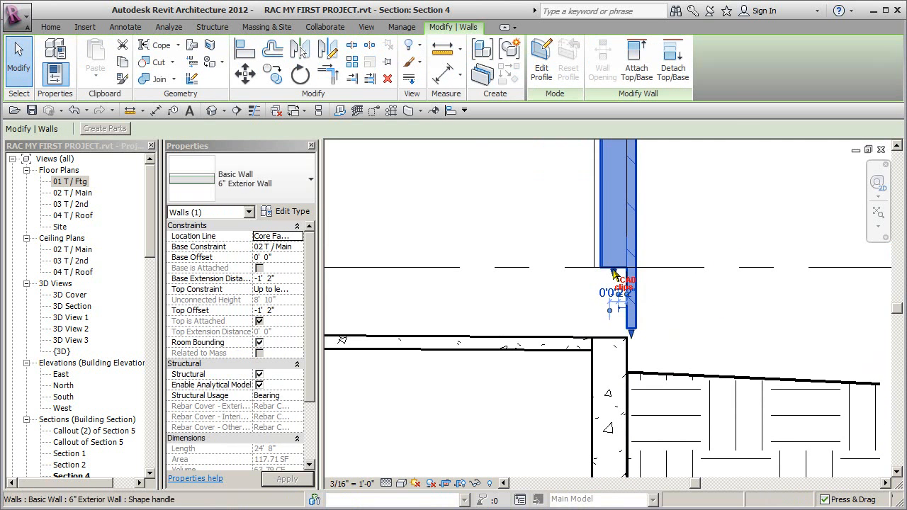
left_click_drag(617, 328, 713, 322)
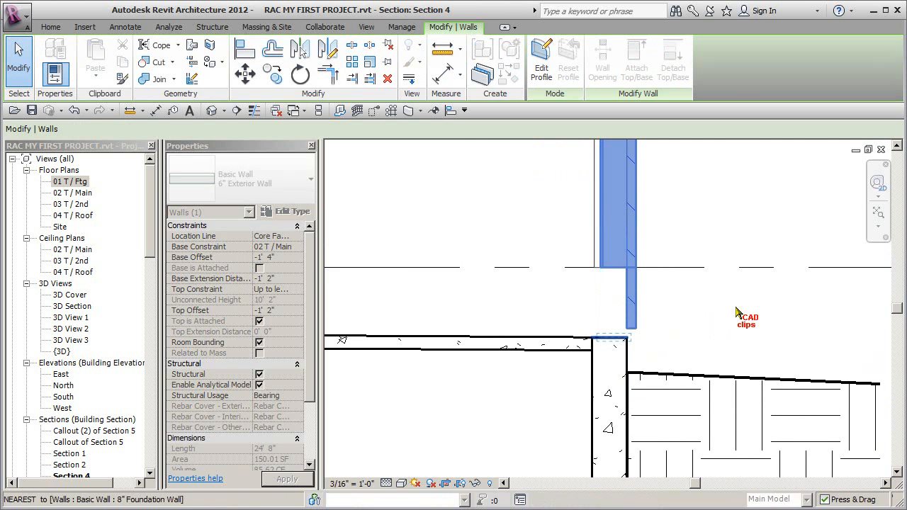
left_click_drag(630, 404, 630, 358)
left_click(673, 343)
Step: Open the default 3D view and zoom in on the overhead sectional doors in the wing's exterior wall
scroll(673, 343, "down", 2)
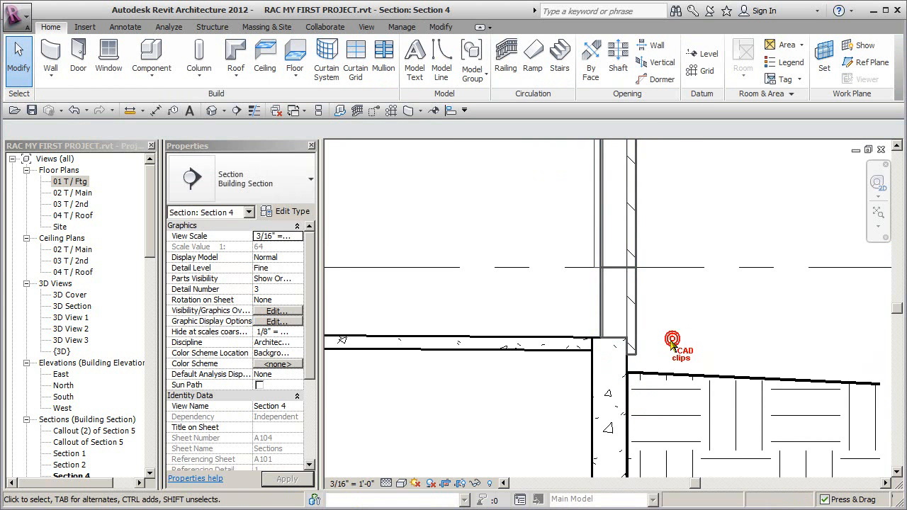
scroll(673, 343, "down", 2)
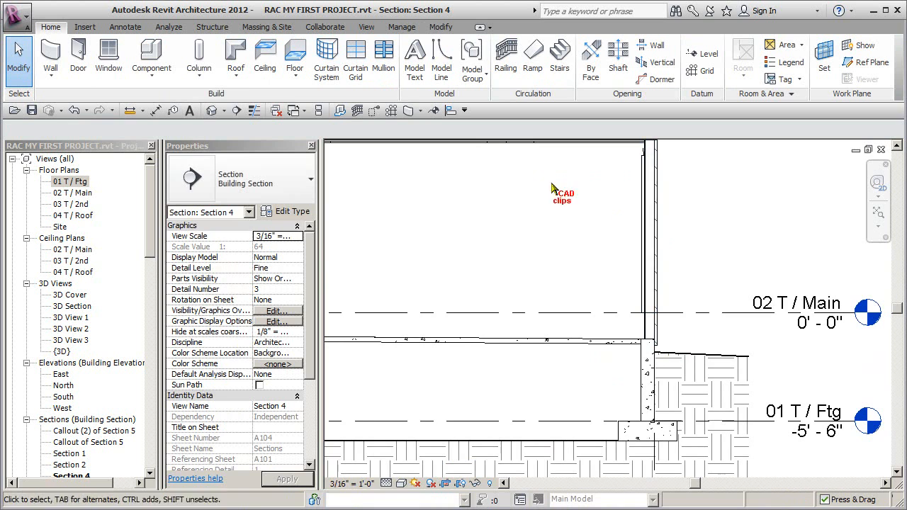
left_click(211, 110)
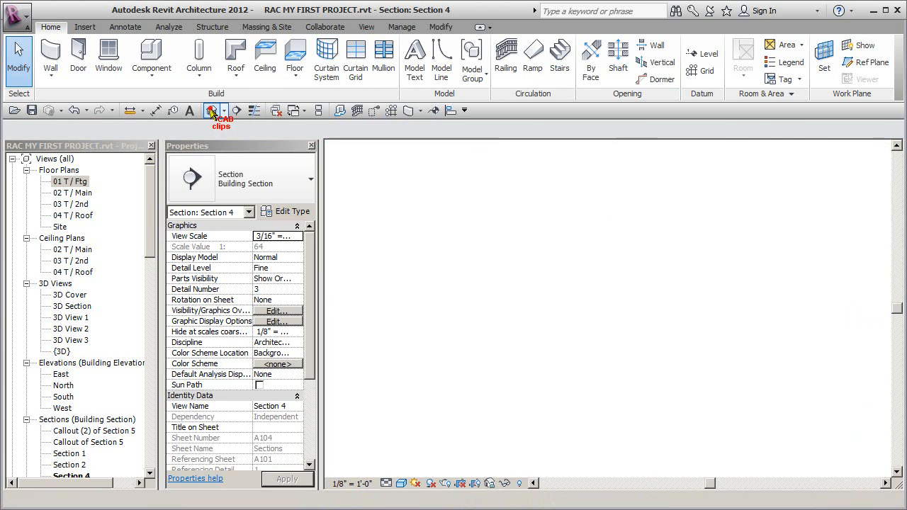
scroll(696, 369, "up", 5)
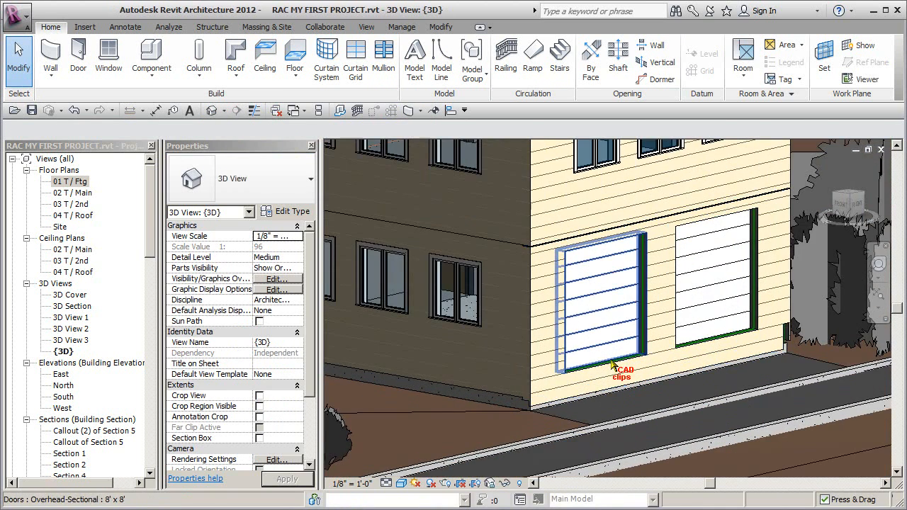
Step: Set the sill height of both 8' x 8' overhead sectional doors to -1' 4"
left_click(605, 346)
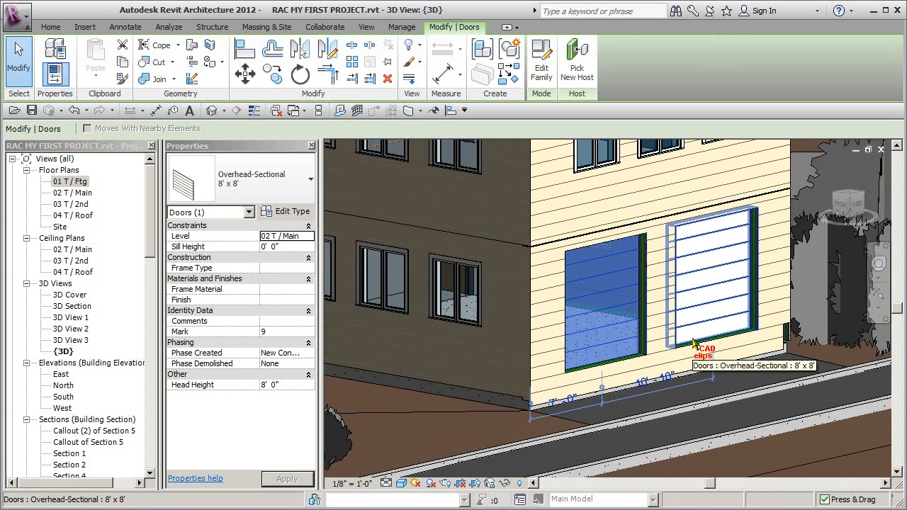
left_click(287, 246)
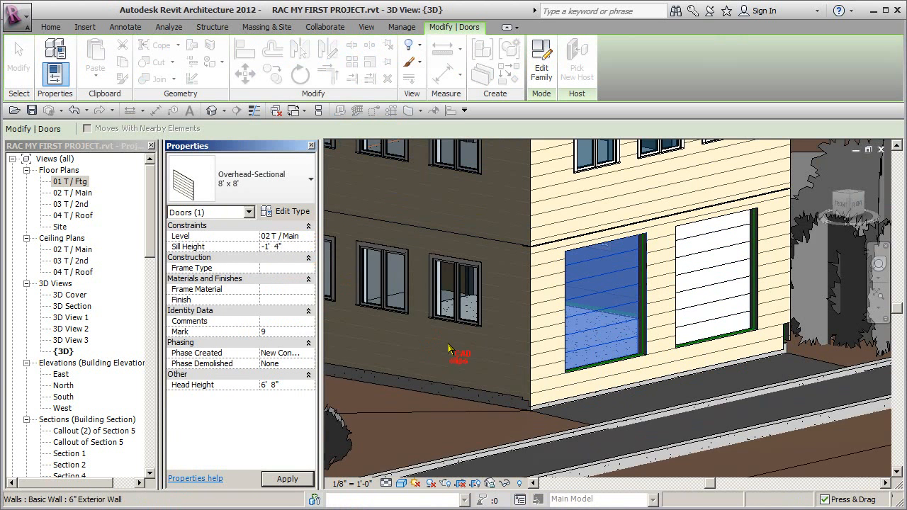
left_click(705, 326)
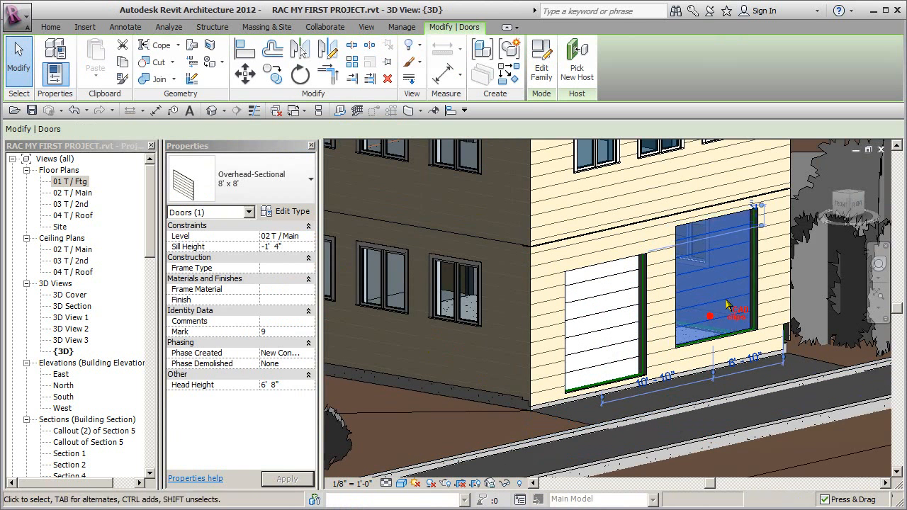
left_click(297, 246)
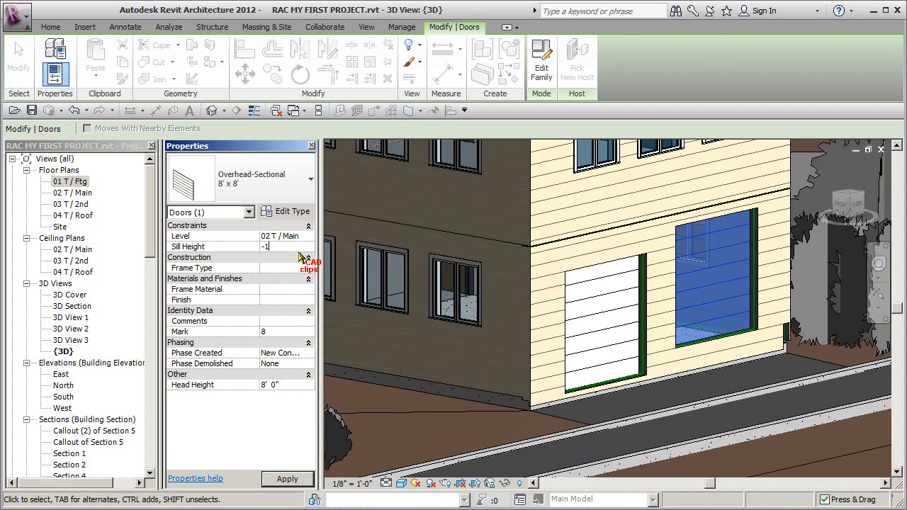
type("-1' 4\"")
left_click(771, 423)
scroll(760, 421, "down", 1)
middle_click_drag(760, 421, 686, 372)
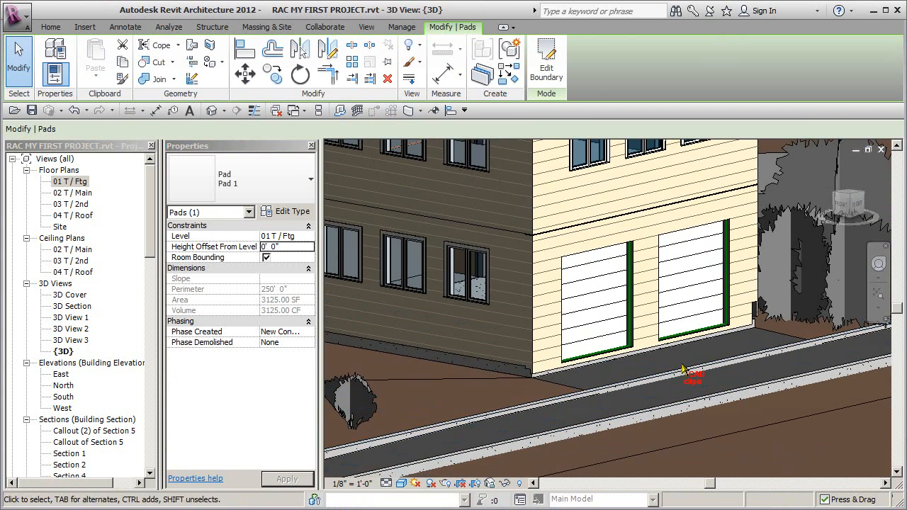
Step: Open the Site floor plan and split the inner 8" Curb wall in front of the garage wing
double_click(59, 227)
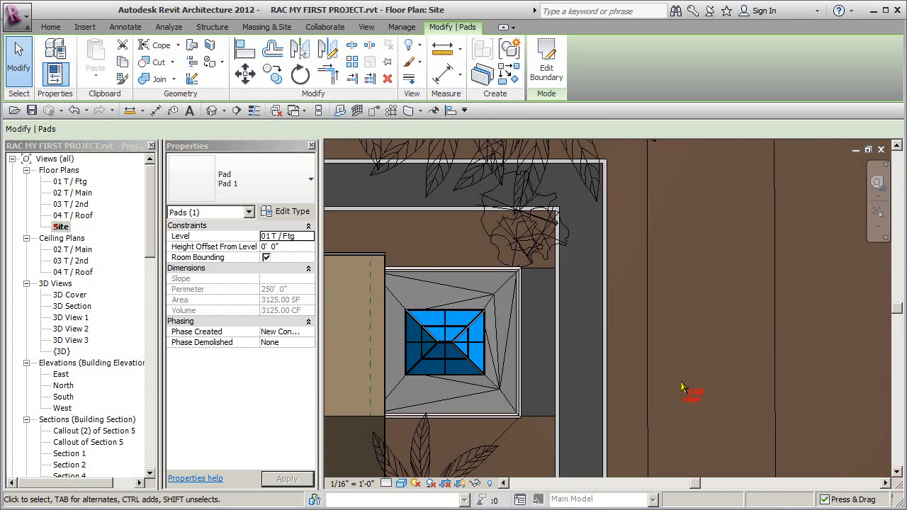
key("s")
key("l")
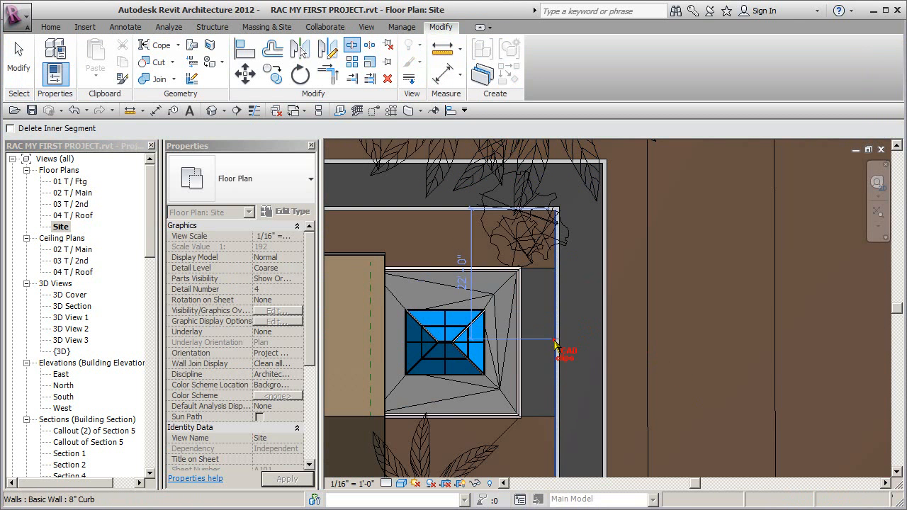
key("Escape")
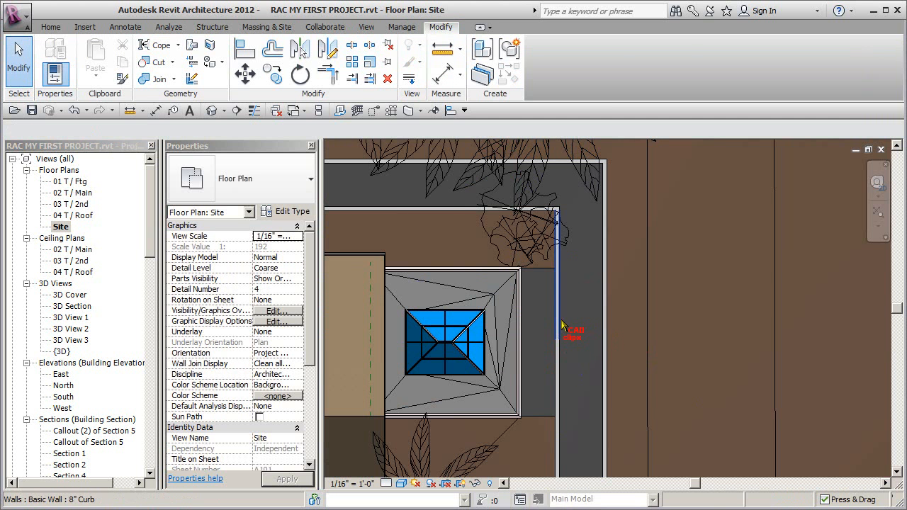
Step: Shorten both pieces of the split inner curb so their ends line up with the garage wing's side edges
left_click(559, 320)
scroll(559, 346, "up", 3)
left_click_drag(558, 345, 557, 214)
middle_click_drag(600, 231, 599, 200)
left_click(557, 258)
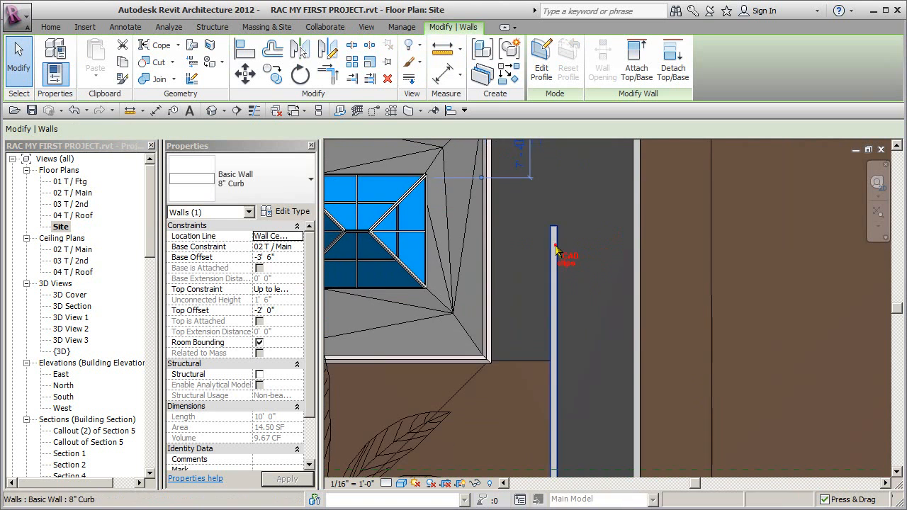
left_click_drag(554, 229, 553, 320)
left_click_drag(554, 360, 554, 360)
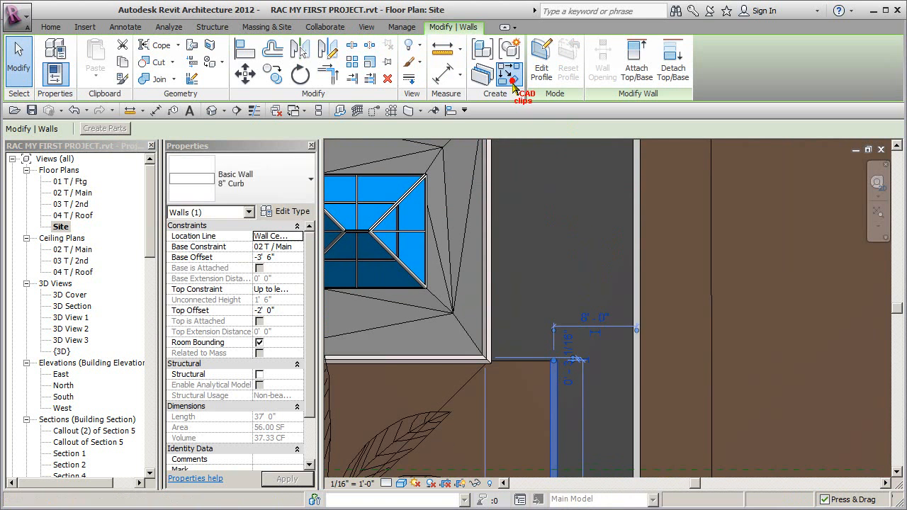
Step: Draw two short 8" Curb walls connecting the shortened inner curb's ends to the garage wing's corners
left_click(512, 82)
left_click(555, 361)
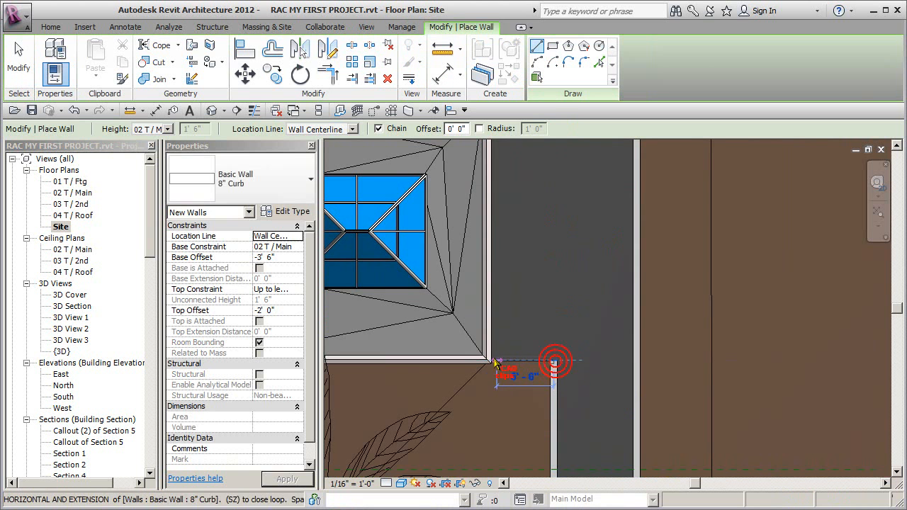
left_click(495, 363)
key("Escape")
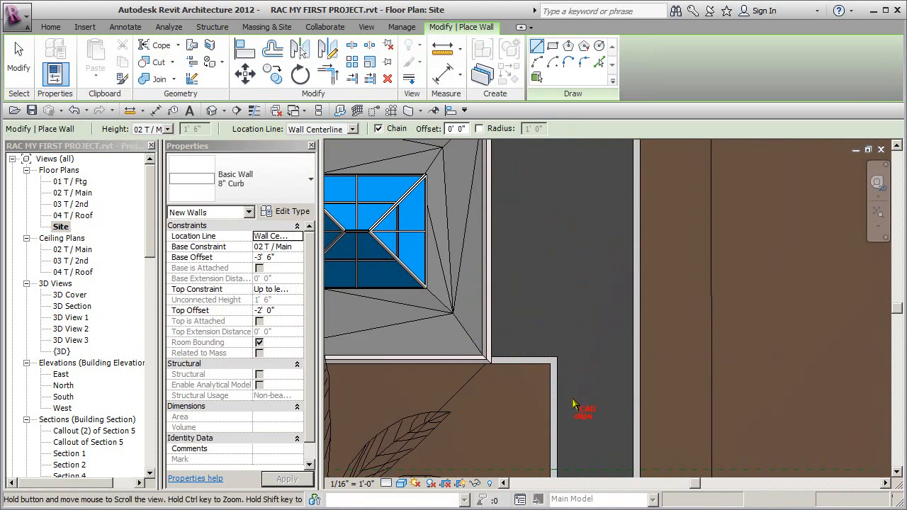
middle_click_drag(572, 355, 565, 499)
left_click(547, 246)
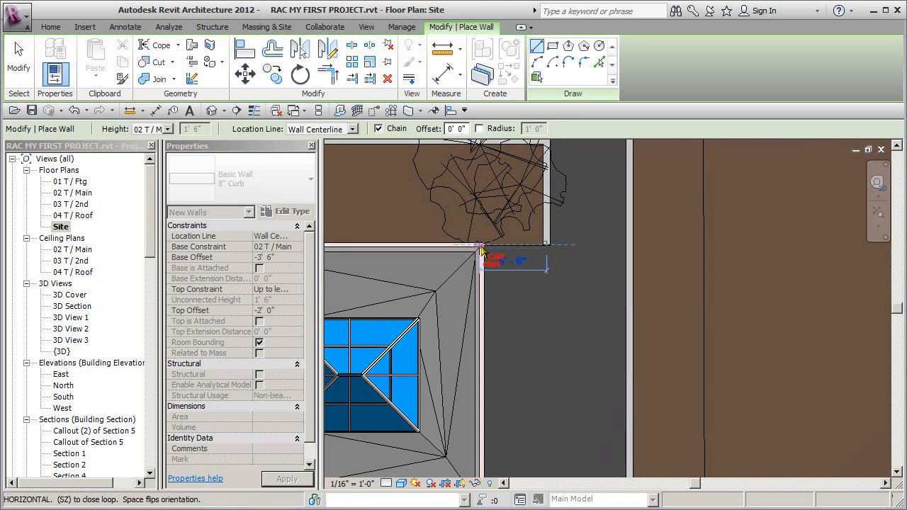
key("Escape")
key("Escape")
Step: Split the outer curb of the driveway directly opposite the garage wing
middle_click_drag(647, 318, 542, 304)
scroll(542, 304, "down", 3)
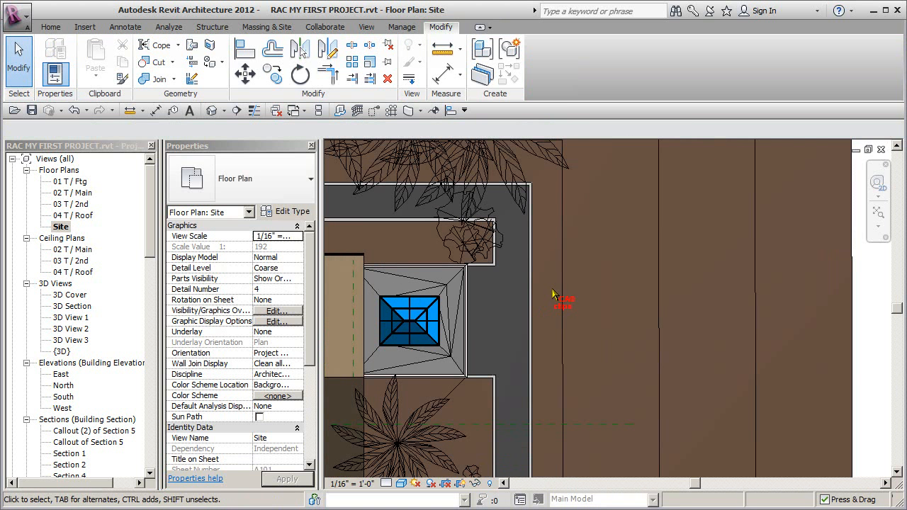
key("s")
key("l")
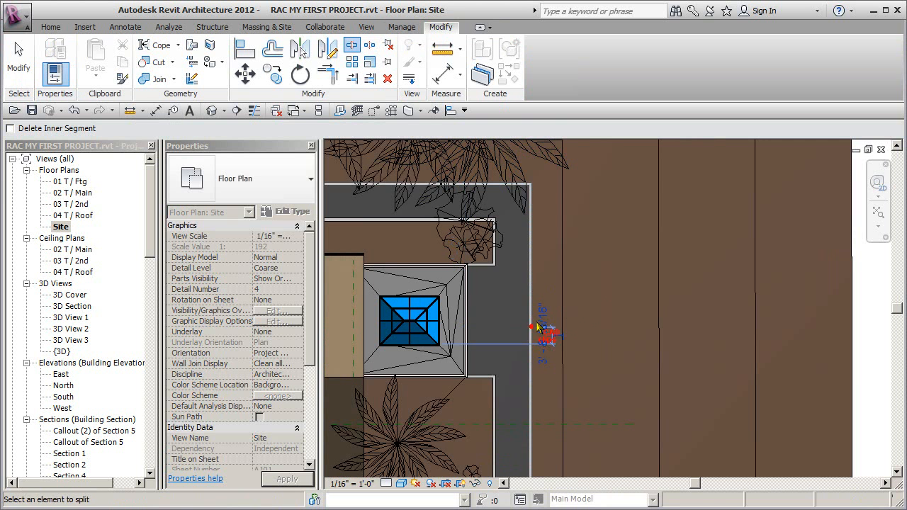
key("Escape")
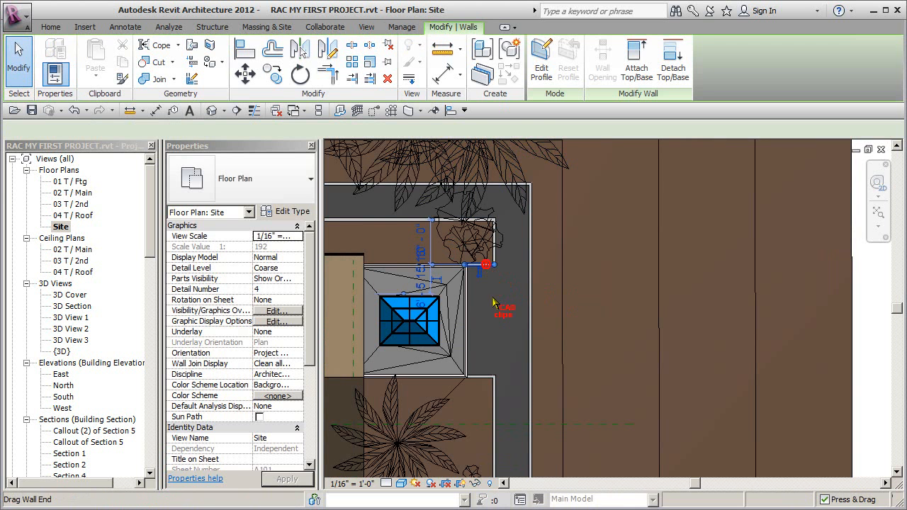
Step: Copy the two short connecting curbs straight across the driveway, beyond the outer curb
left_click(482, 377, "ctrl")
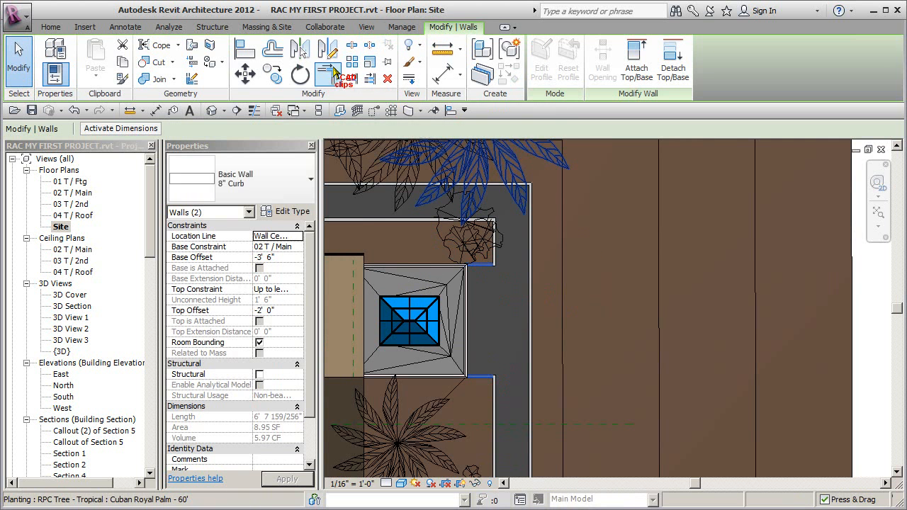
left_click(272, 73)
left_click(483, 301)
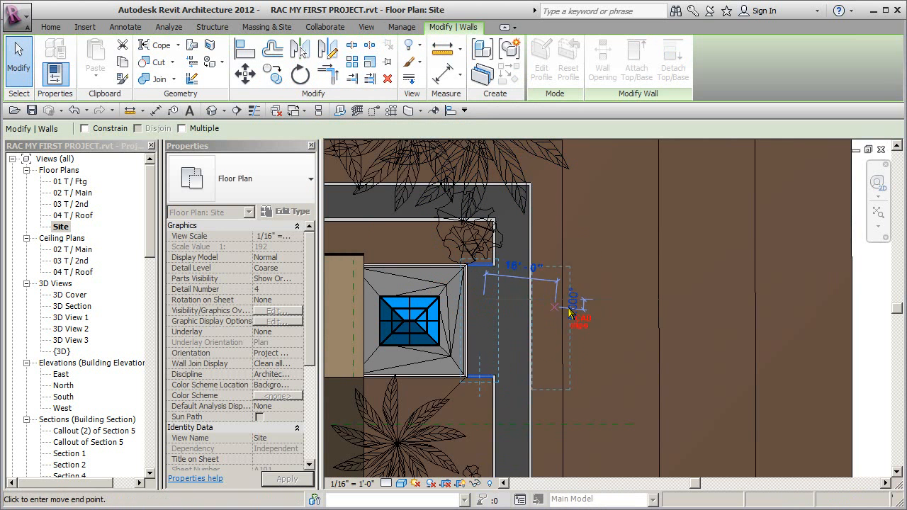
left_click(599, 304)
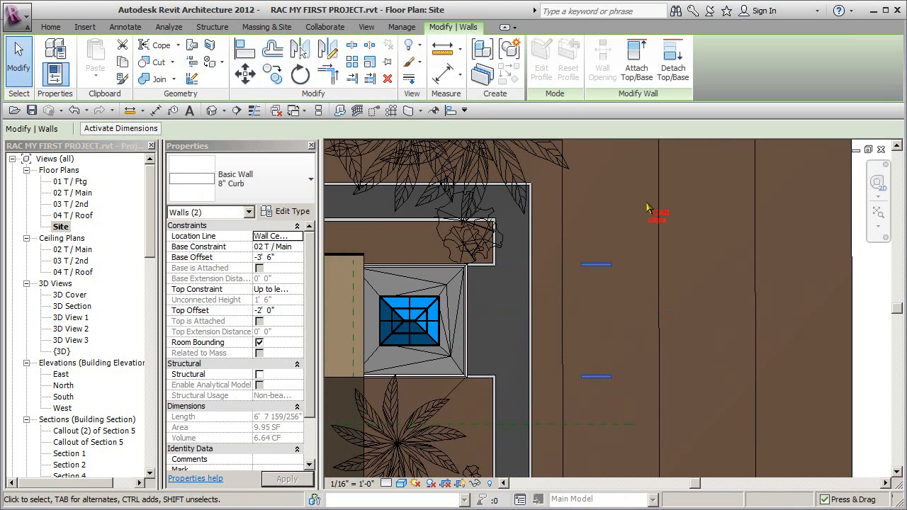
Step: Trim the split outer curb to the two copied curbs so they form corners with an opening between them
left_click(330, 76)
left_click(531, 237)
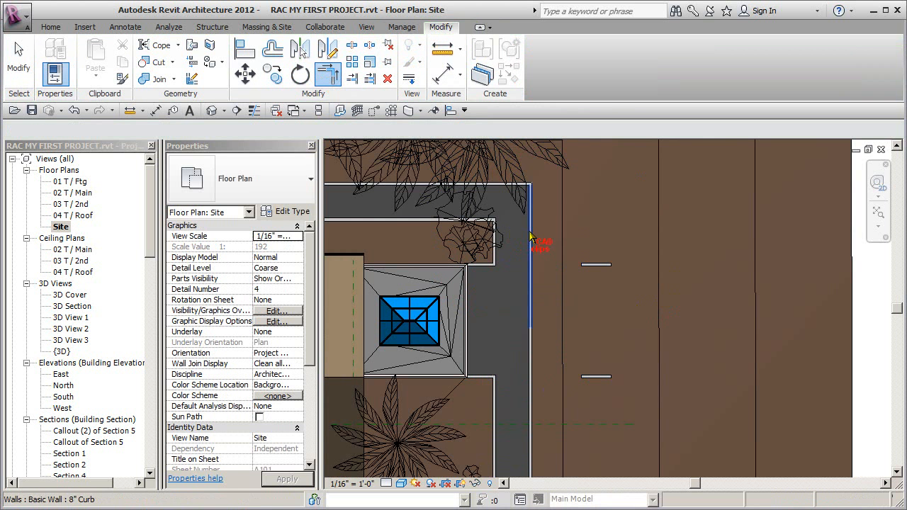
left_click(589, 266)
left_click(529, 397)
left_click(595, 384)
key("Escape")
key("Escape")
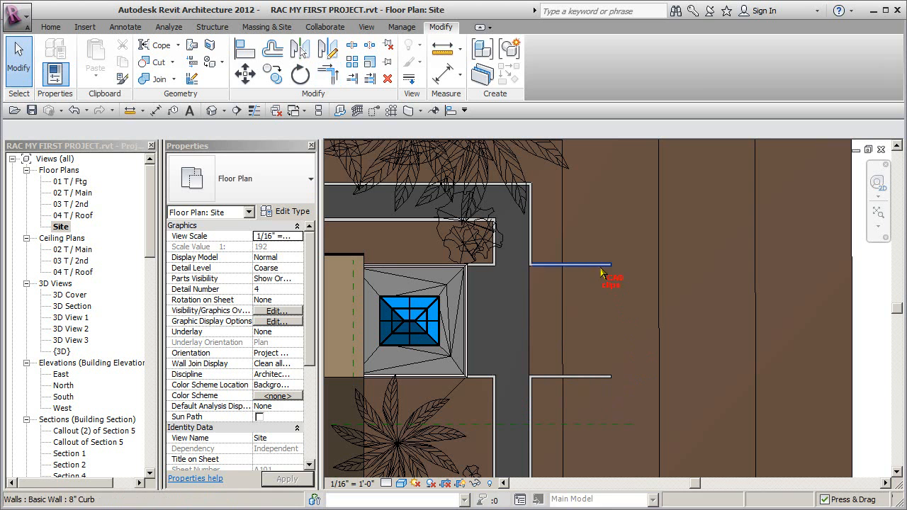
Step: Lengthen both copied curbs away from the driveway to about 34' each, with their outer ends aligned
left_click(609, 266)
left_click_drag(612, 267, 682, 264)
left_click(598, 379)
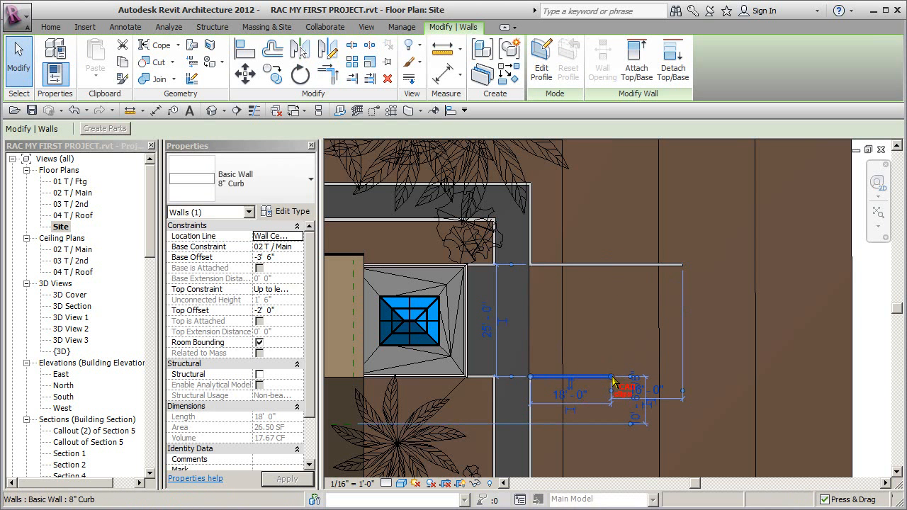
left_click_drag(612, 382, 764, 379)
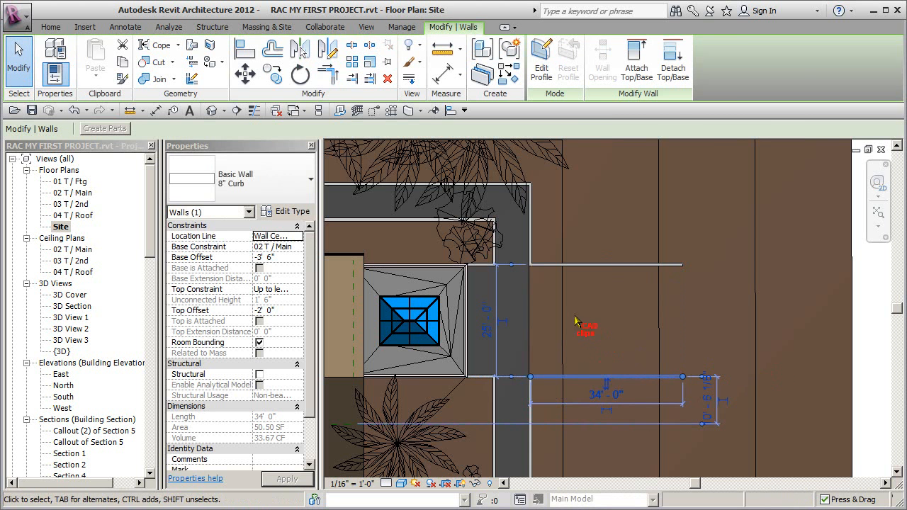
Step: Edit the asphalt subregion's boundary, tracing the inner edges of the two 34' curbs and joining their outer ends with a line
left_click(506, 279)
left_click(509, 308)
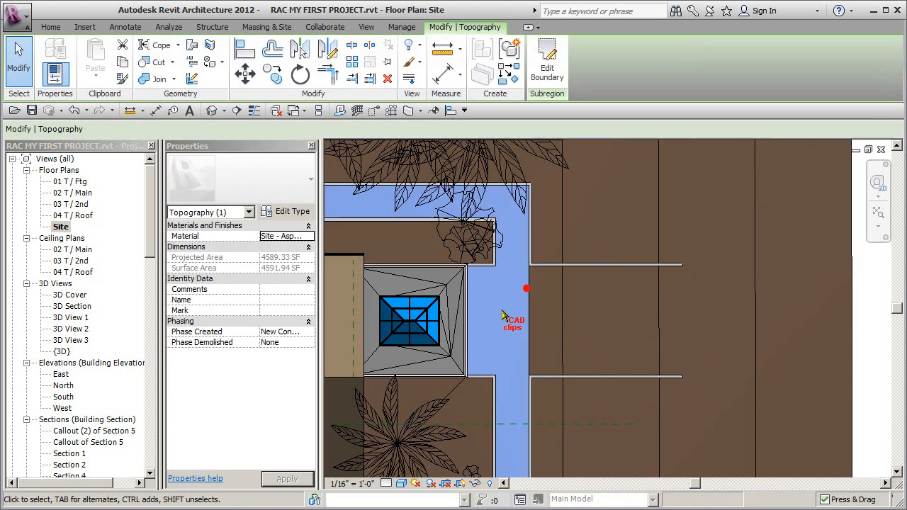
left_click(547, 68)
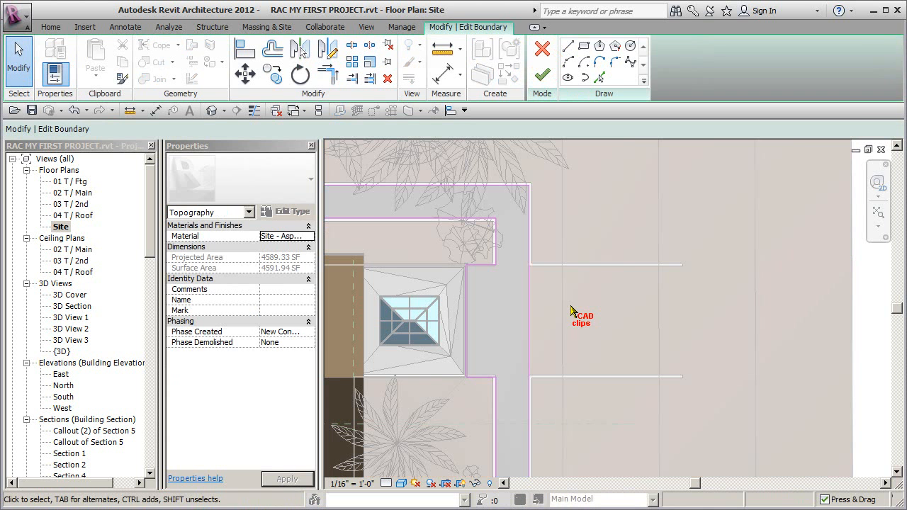
left_click(599, 77)
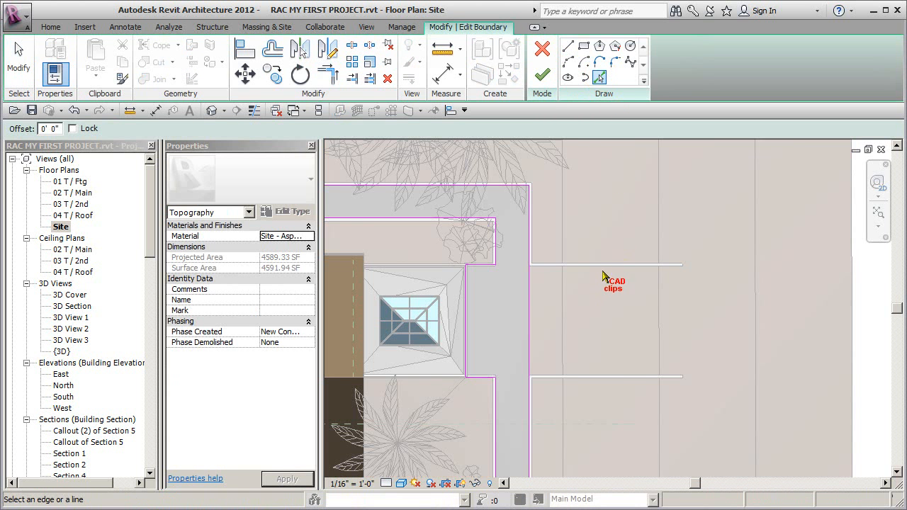
left_click(601, 376)
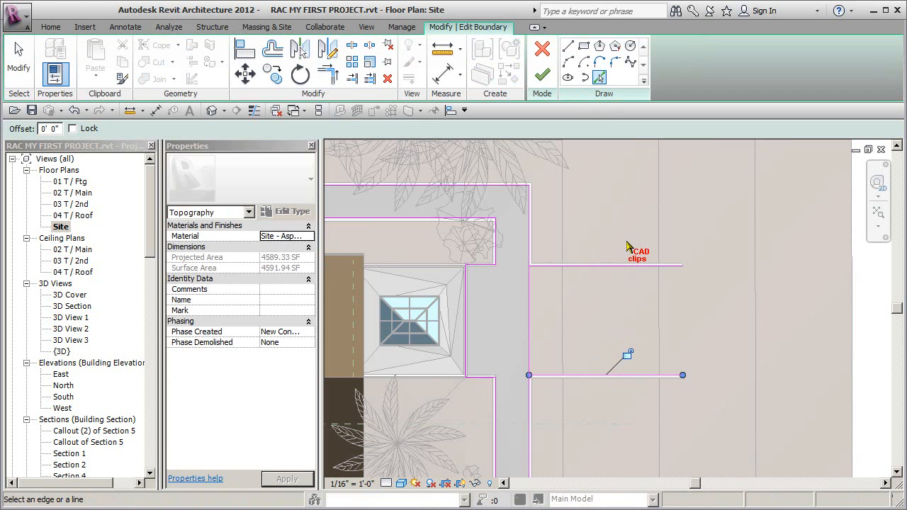
left_click(568, 46)
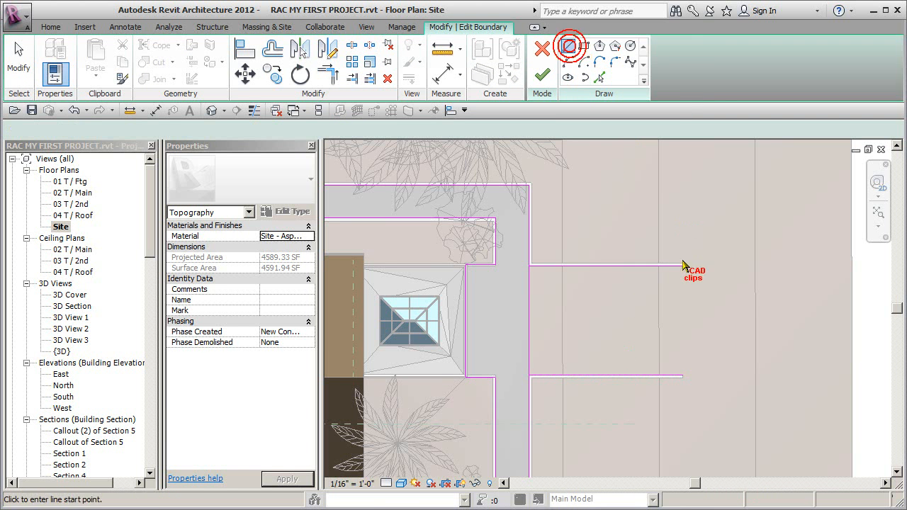
left_click(682, 265)
left_click(682, 376)
Step: Split the old boundary line across the opening, trim the sketch into one closed outline and finish the asphalt subregion
left_click(328, 74)
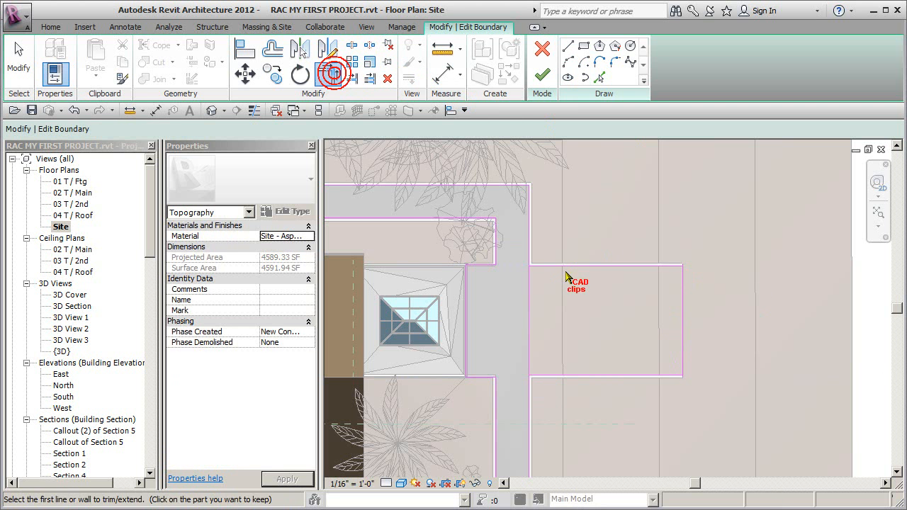
left_click(538, 267)
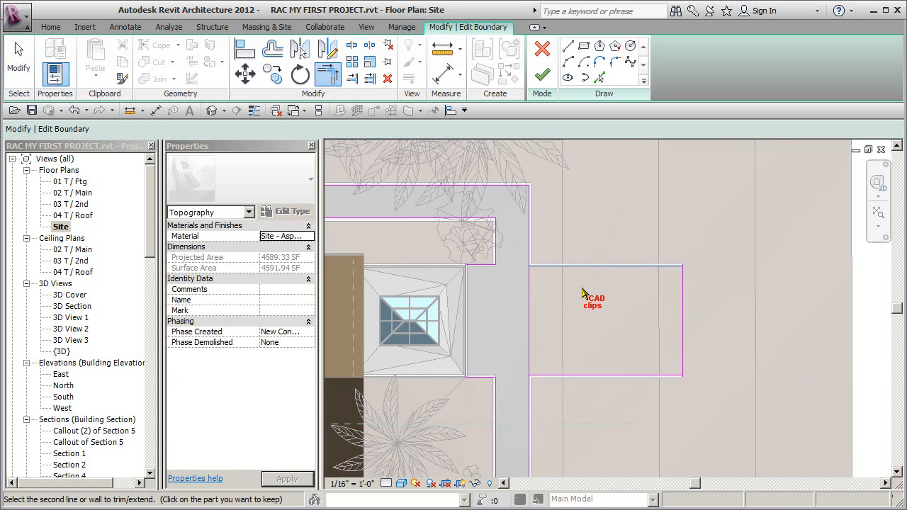
left_click(352, 45)
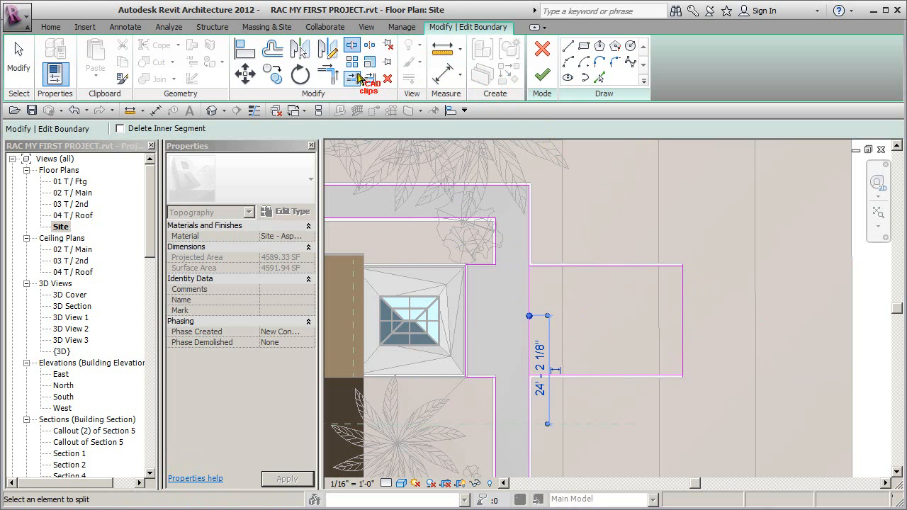
left_click(327, 74)
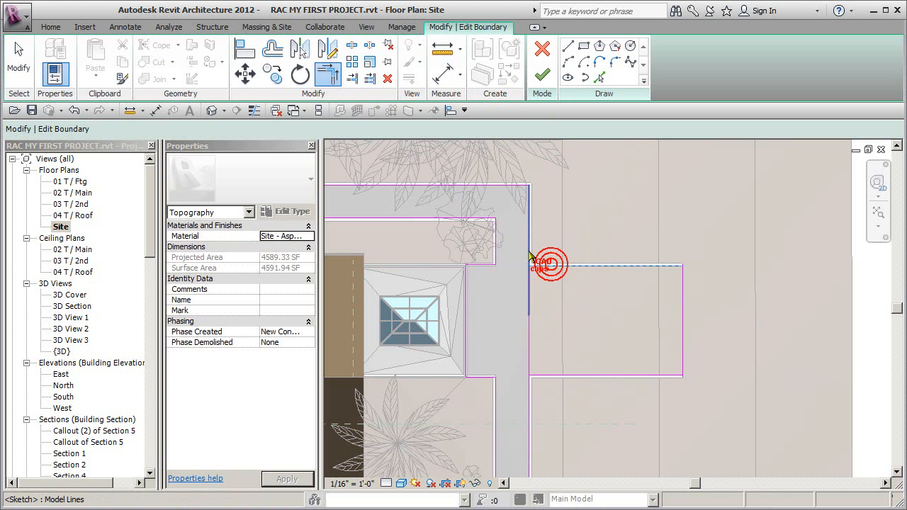
left_click(672, 377)
left_click(681, 369)
left_click(659, 267)
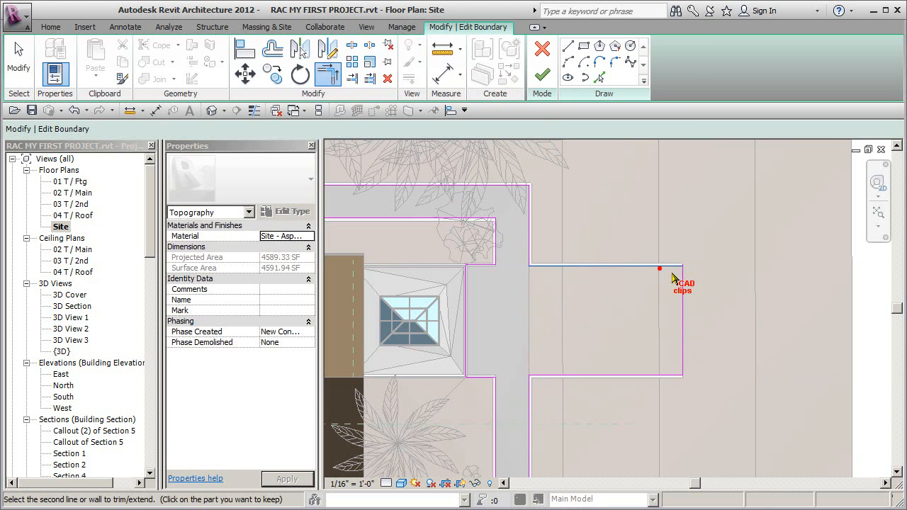
left_click(542, 74)
key("Escape")
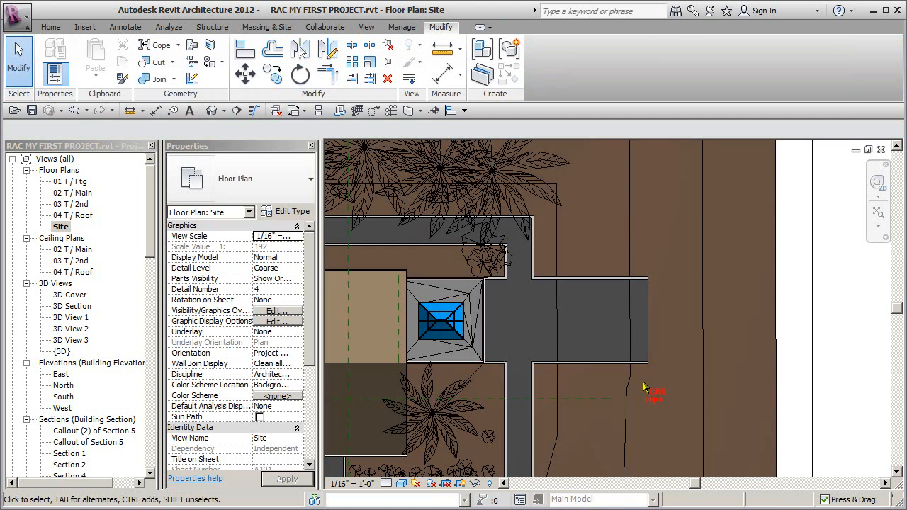
scroll(616, 387, "down", 4)
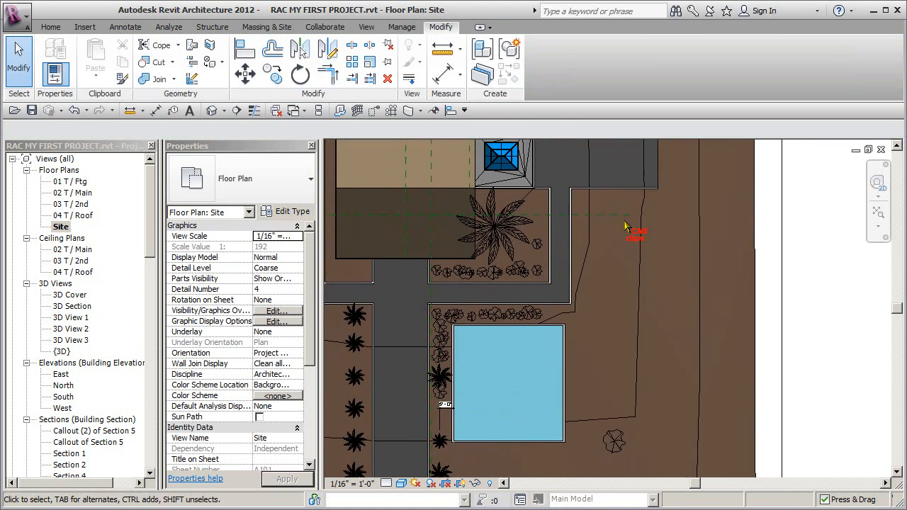
Step: Open the default 3D view and inspect the base of the garage-door wall where it meets the asphalt and curbs
middle_click_drag(609, 196, 624, 286)
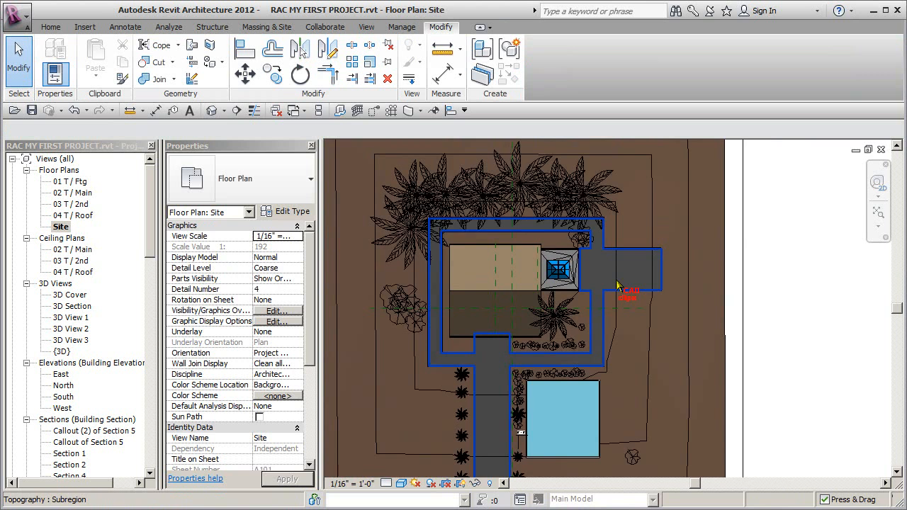
left_click(212, 112)
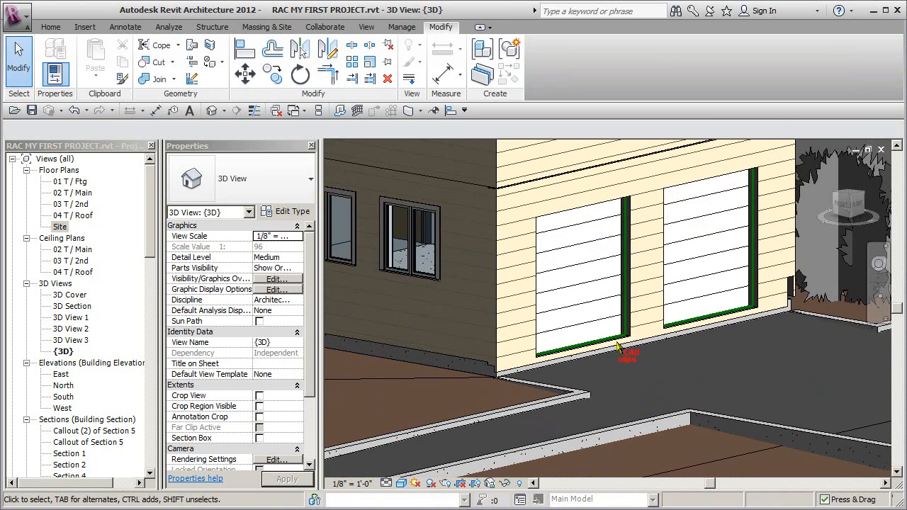
scroll(623, 350, "up", 3)
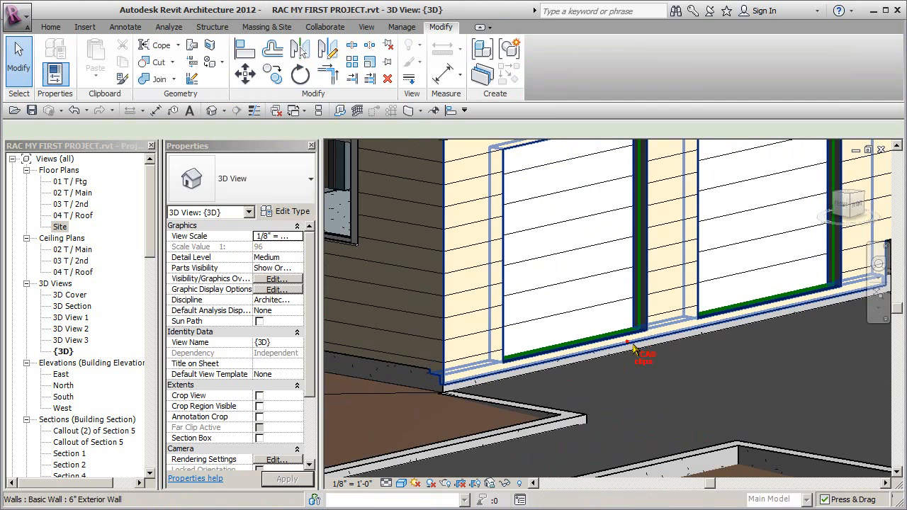
left_click(627, 345)
left_click_drag(666, 338, 680, 358)
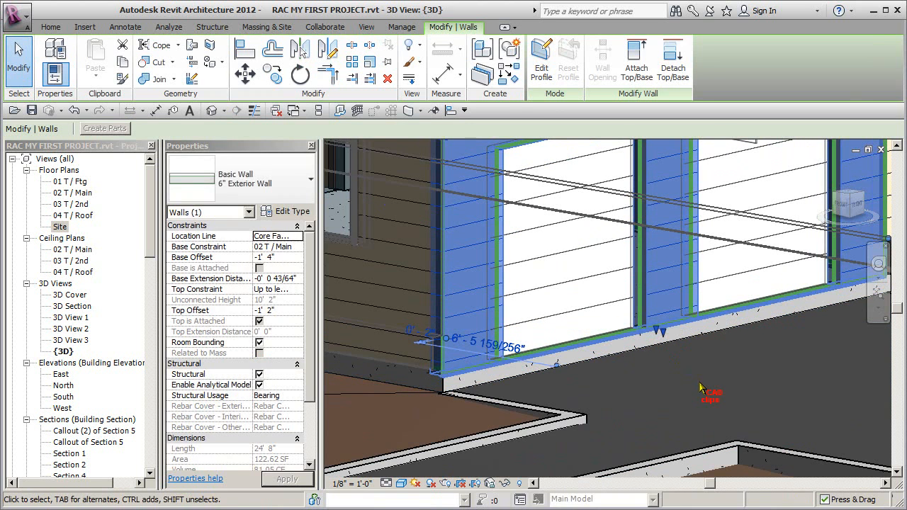
left_click(699, 386)
scroll(699, 386, "down", 5)
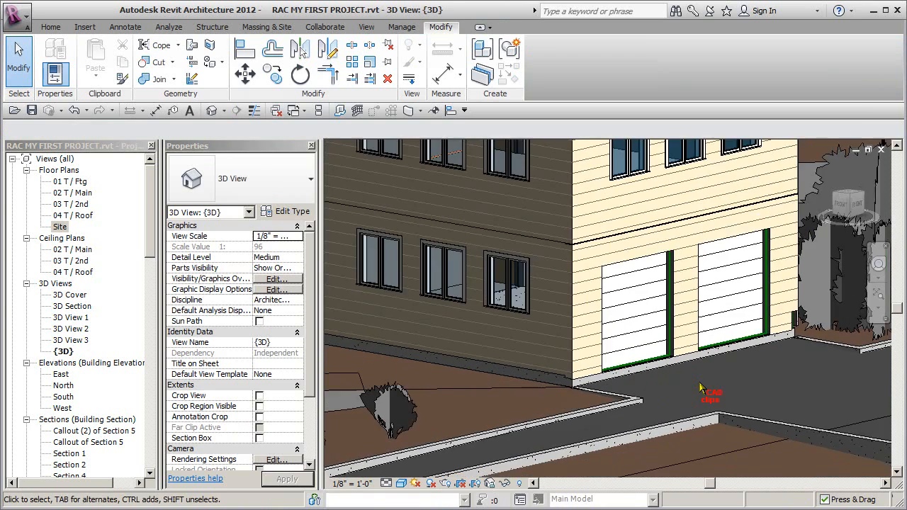
scroll(668, 367, "down", 1)
middle_click_drag(667, 367, 680, 383)
Step: Hide the garage-door wall and the adjoining lower-storey 6" exterior wall as elements in the 3D view
left_click(575, 333)
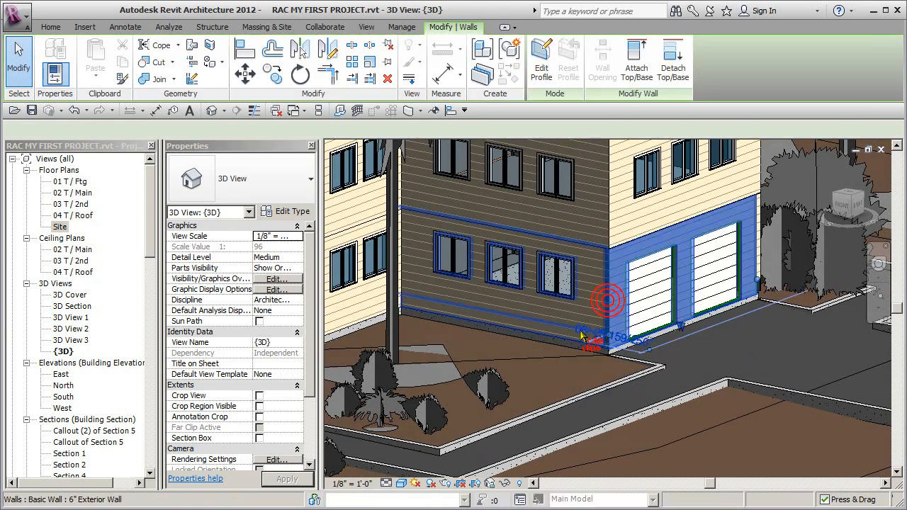
left_click(607, 250, "ctrl")
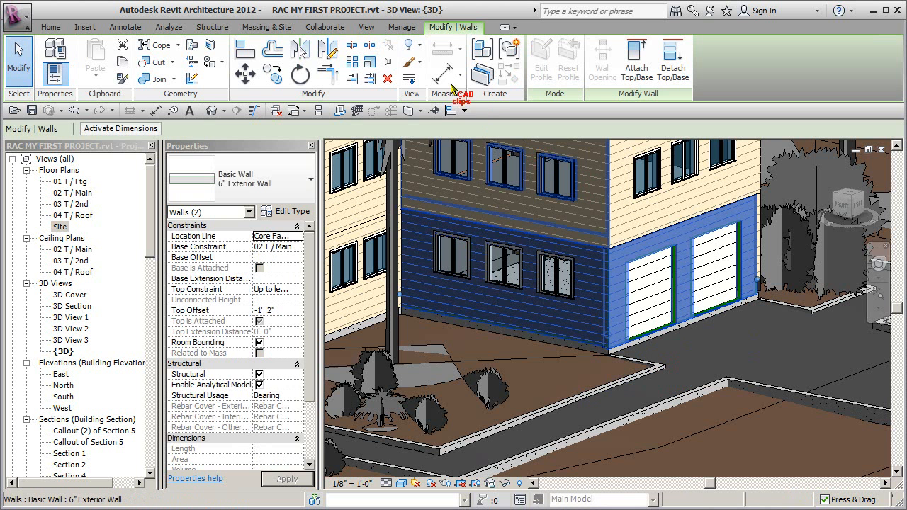
left_click(413, 42)
left_click(435, 71)
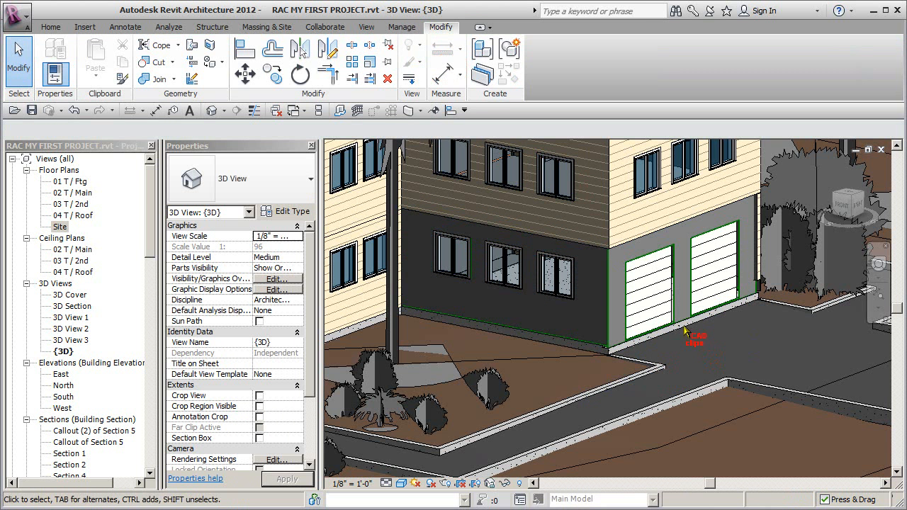
Step: Hide the two analytical walls at the same garage corner and look into the garage interior
left_click(595, 338)
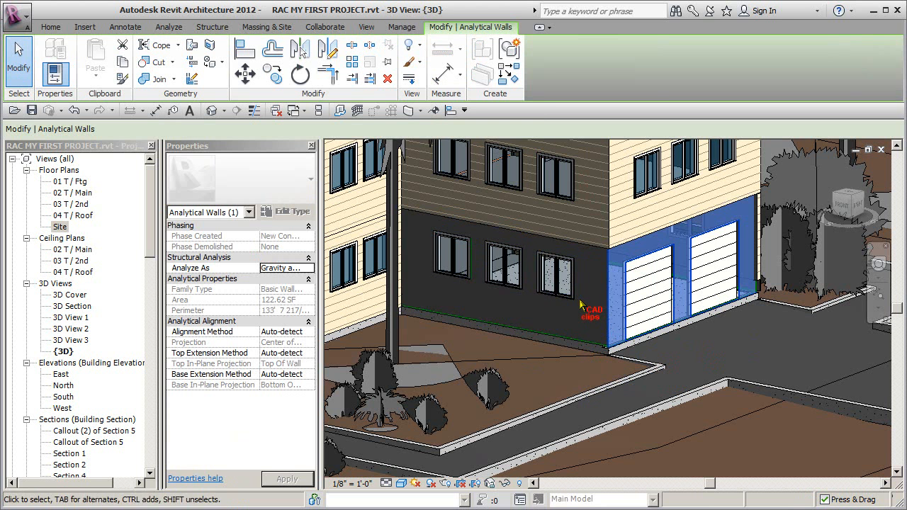
left_click(591, 301, "ctrl")
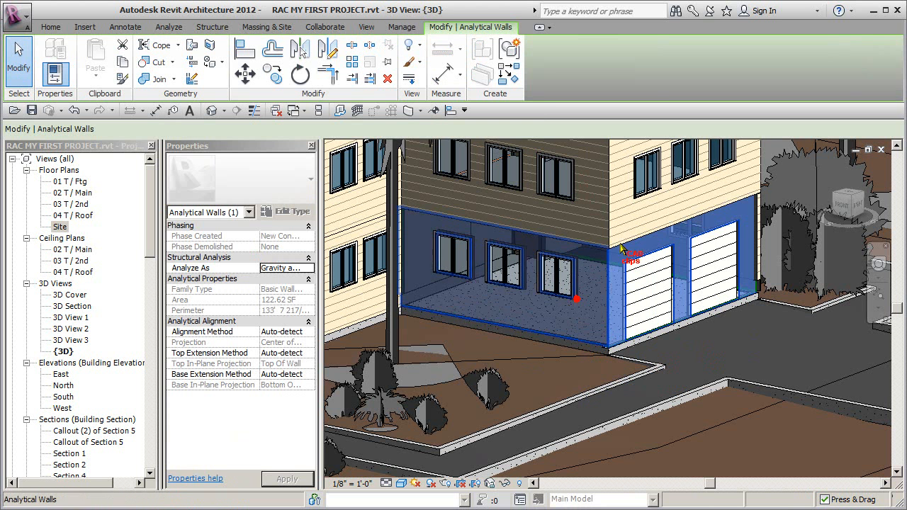
left_click(416, 46)
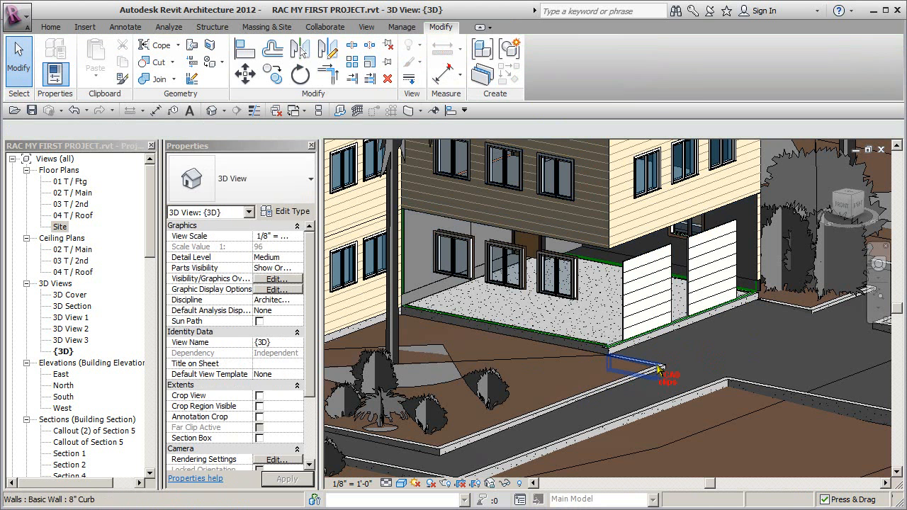
middle_click_drag(658, 368, 607, 364, "shift")
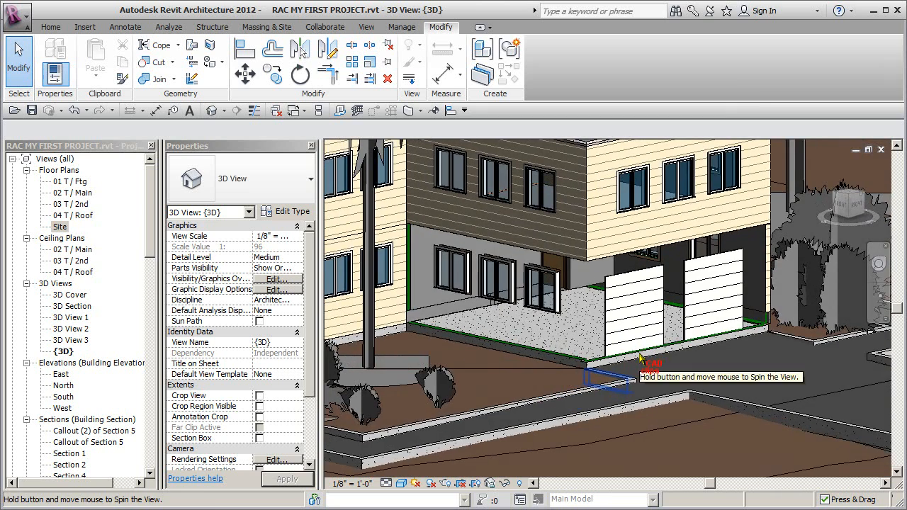
Step: Undo the hiding of the exterior and analytical walls and view the whole house with its pool and garage
left_click(73, 111)
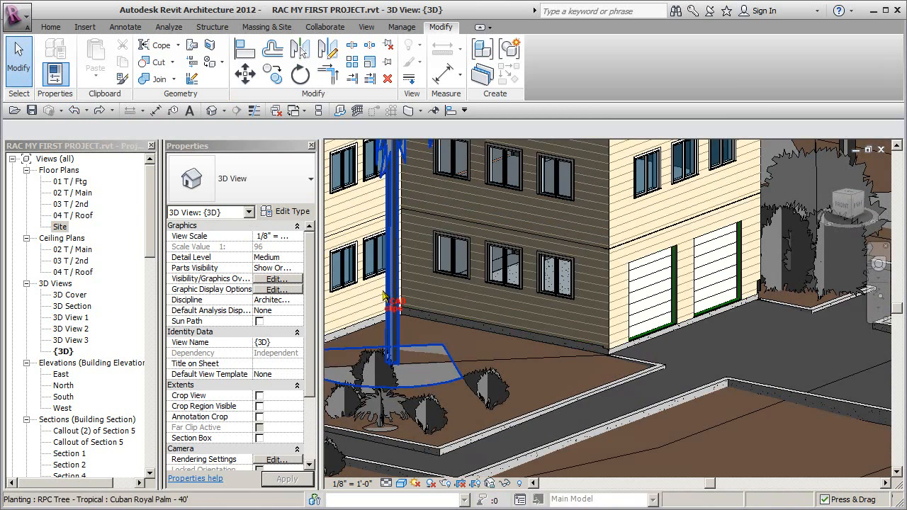
scroll(386, 299, "down", 2)
middle_click_drag(449, 361, 670, 412)
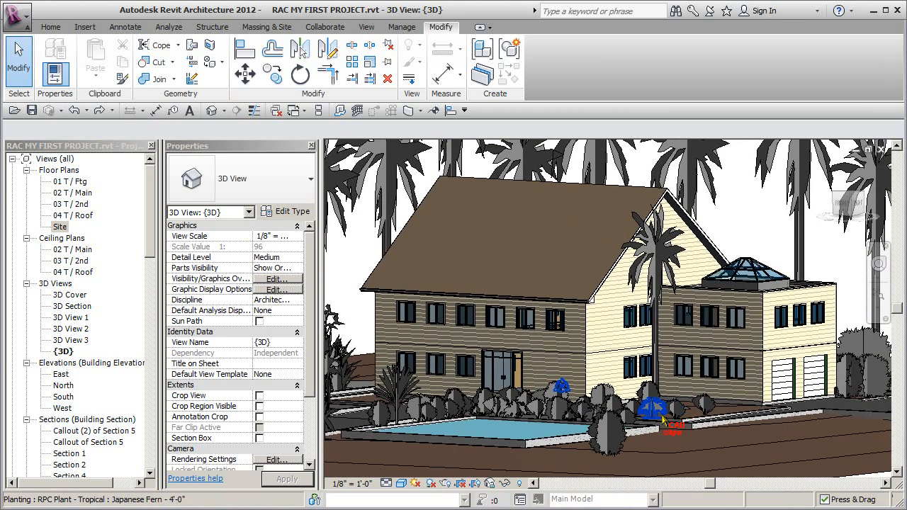